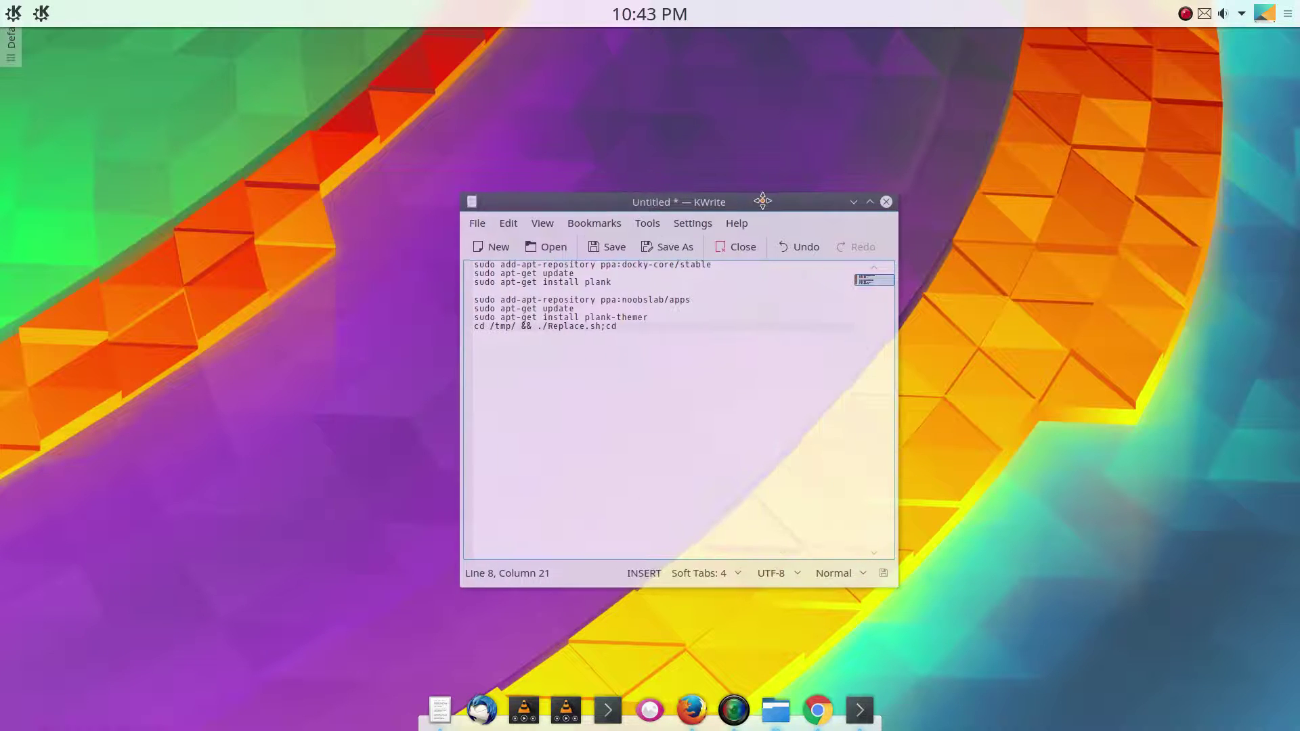
Step: Select the docky-core repository, first apt-get update and install plank commands in KWrite
left_click(720, 266)
left_click_drag(721, 266, 474, 265)
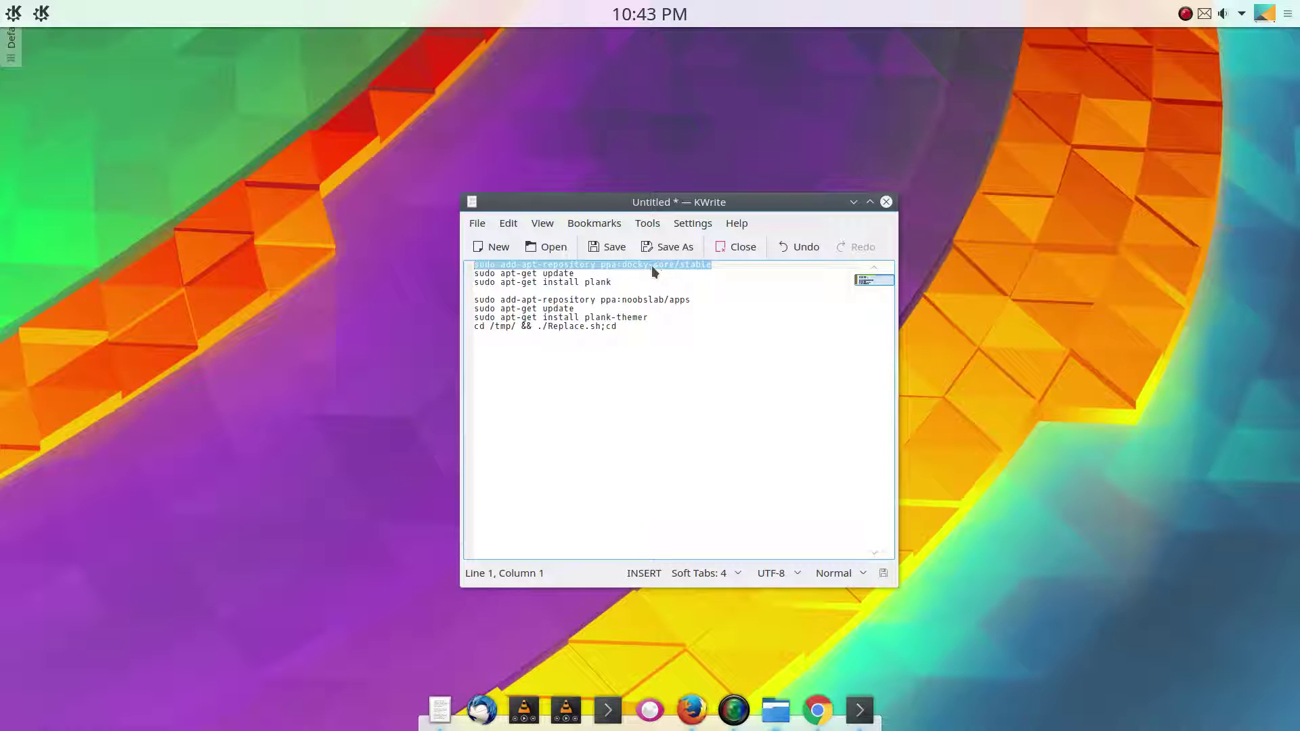
left_click(575, 273)
key("shift+Left")
key("shift+Left")
key("shift+Left")
key("shift+Left")
key("shift+Left")
key("shift+Left")
key("shift+Left")
key("shift+Left")
key("shift+Left")
key("shift+Left")
key("shift+Left")
key("shift+Left")
key("shift+Left")
key("shift+Left")
key("shift+Left")
key("shift+Left")
key("shift+Left")
key("shift+Left")
key("shift+Left")
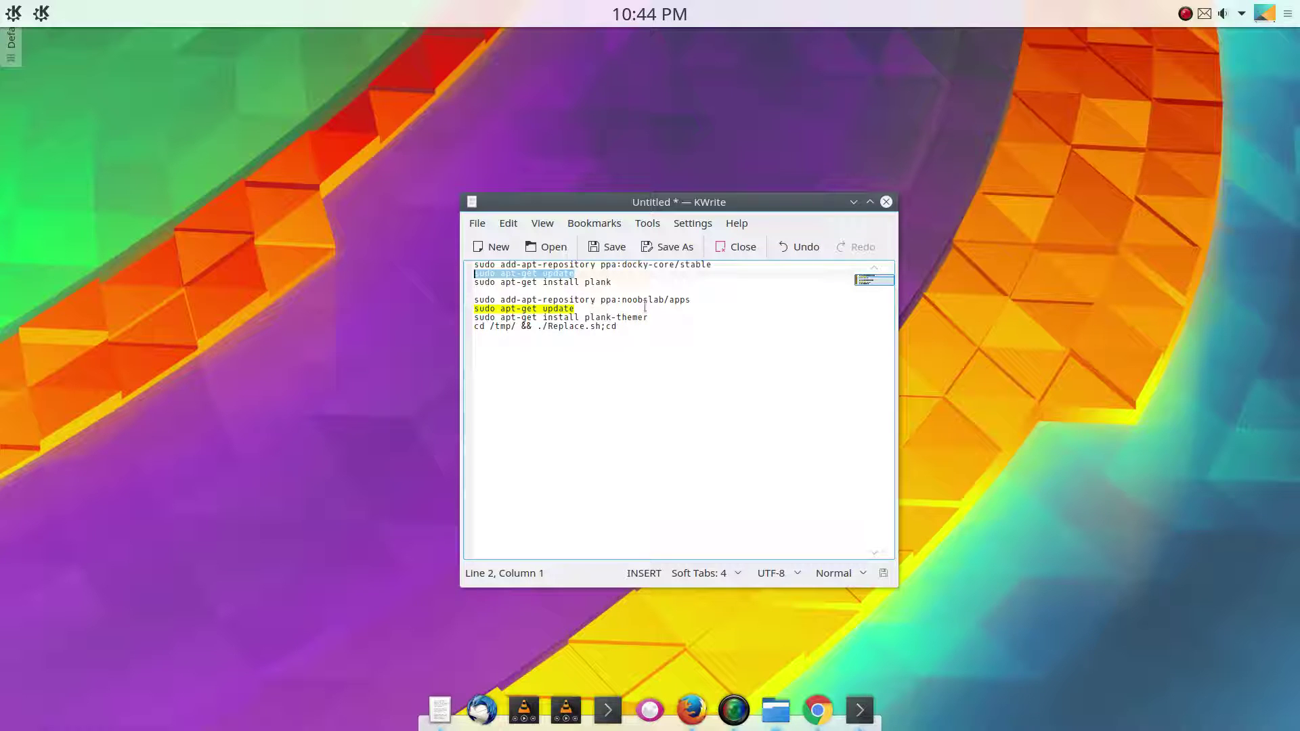
left_click_drag(625, 282, 589, 283)
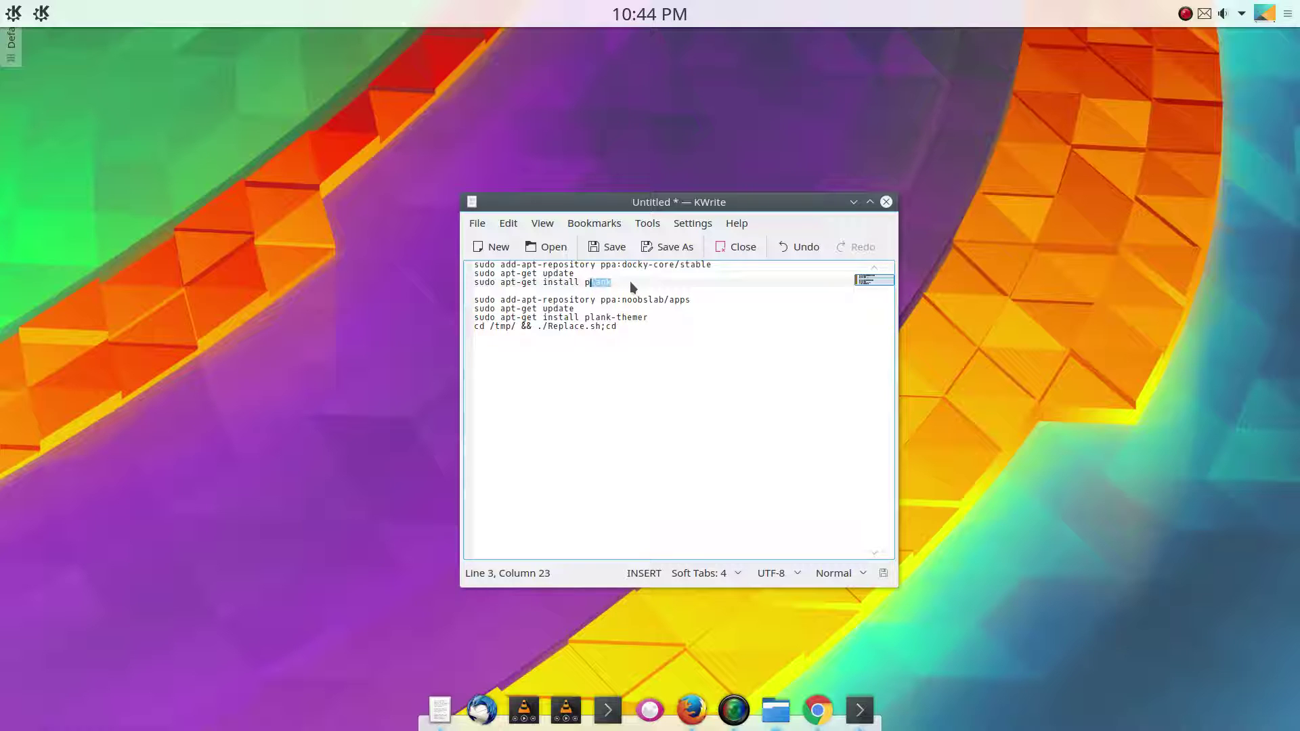
left_click(626, 284)
left_click_drag(621, 283, 474, 281)
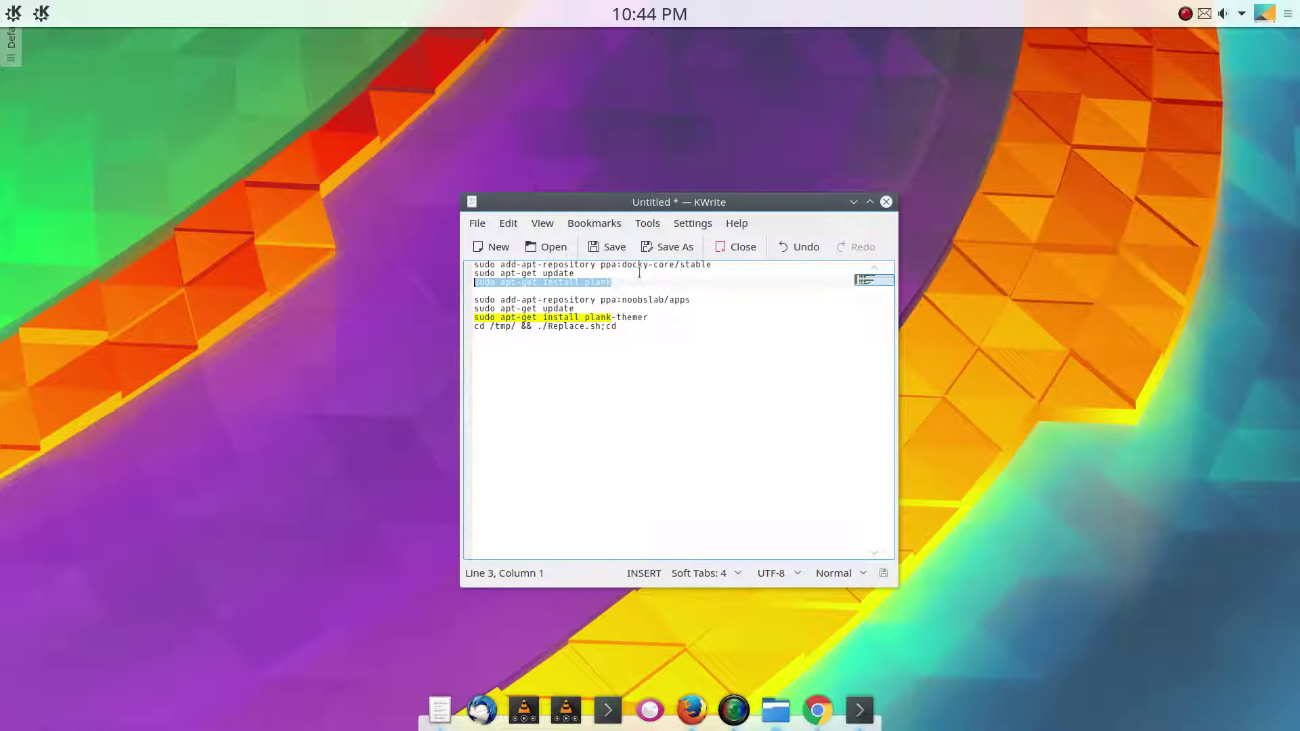
Step: Select the noobslab repository, second update, plank-themer install and Replace.sh command lines
left_click(695, 300)
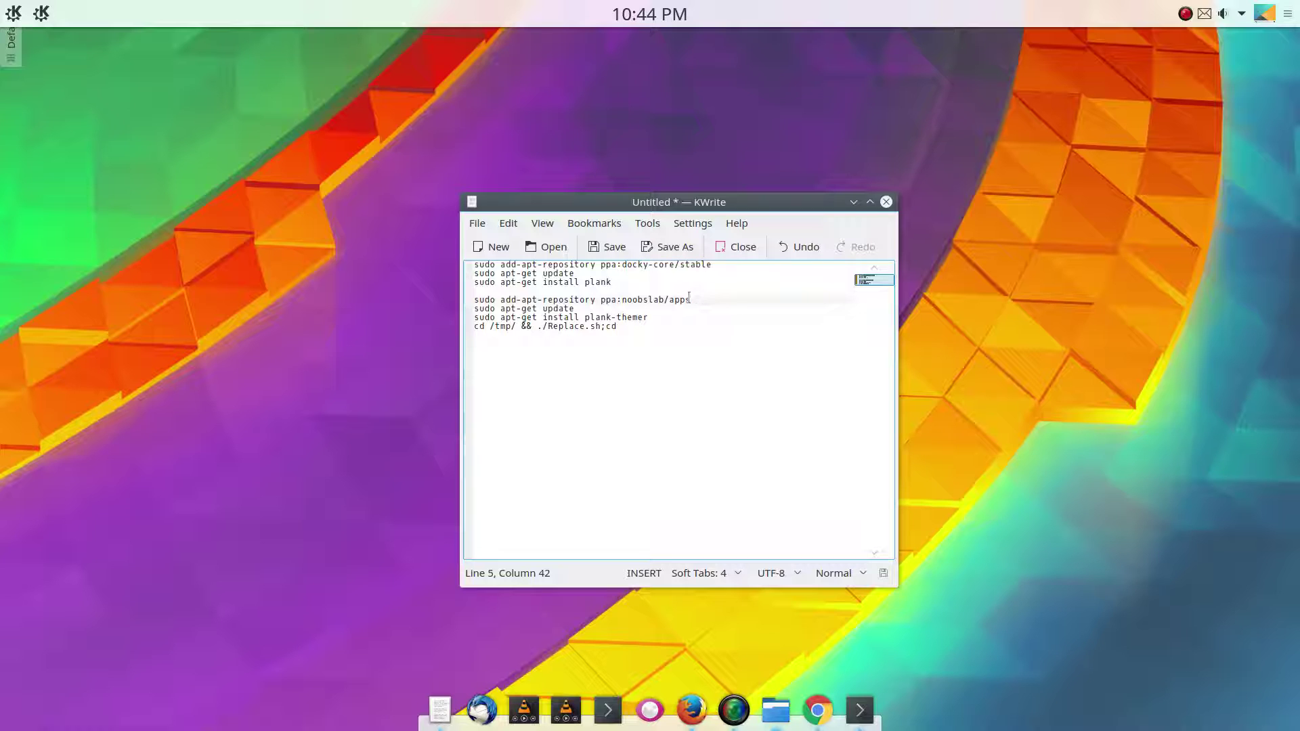
left_click_drag(691, 300, 475, 300)
left_click(580, 309)
left_click_drag(575, 309, 474, 309)
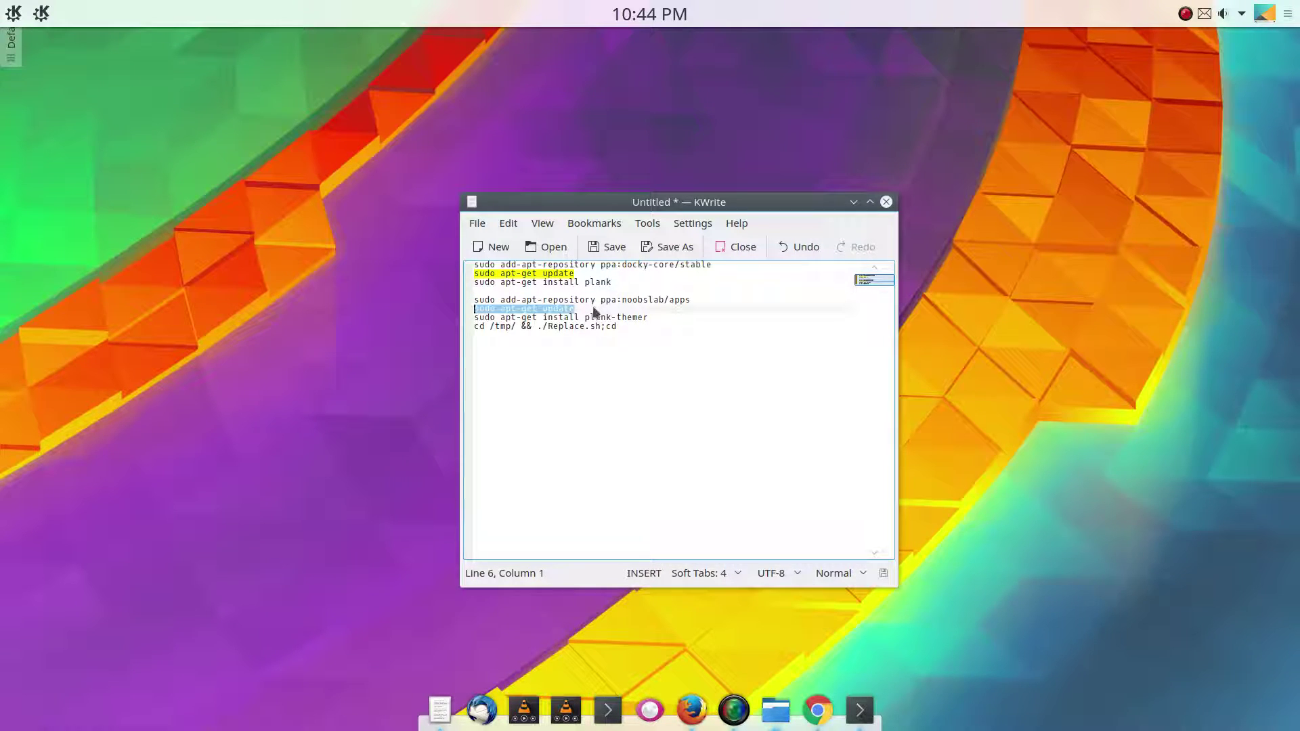
left_click(652, 316)
left_click_drag(652, 317, 474, 317)
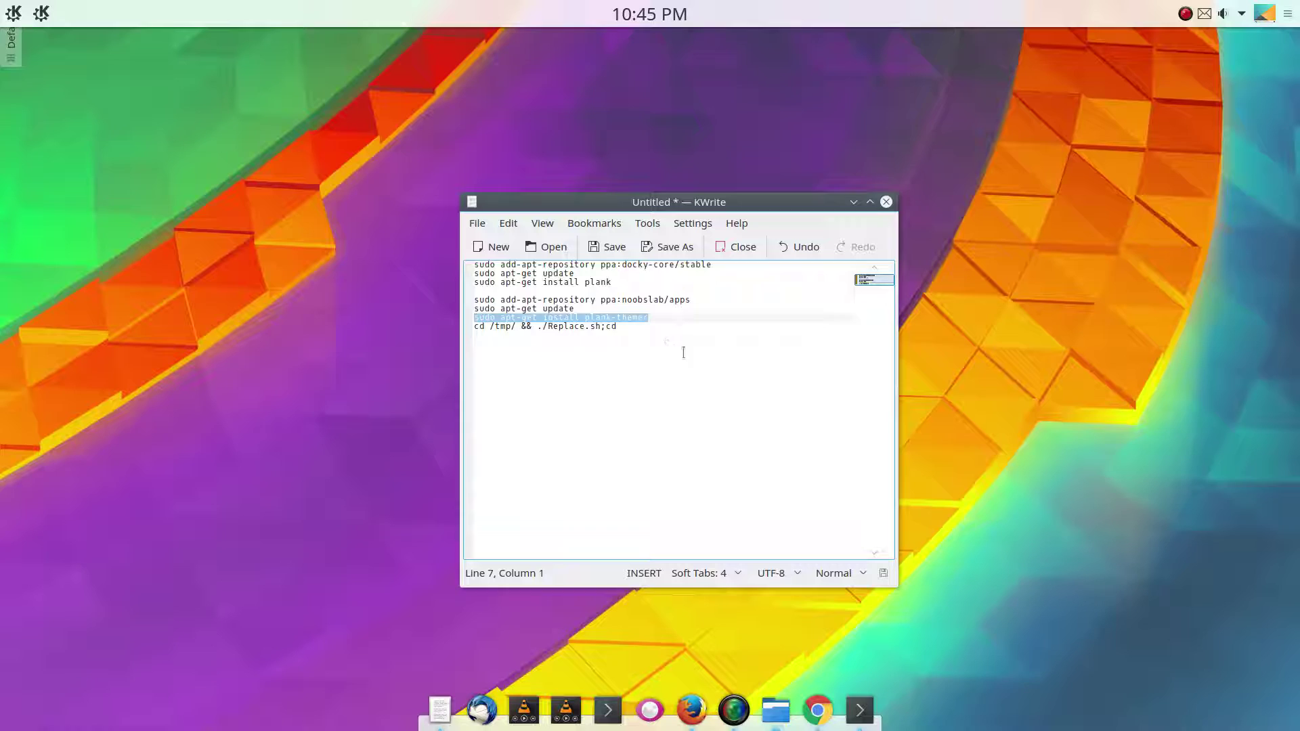
left_click_drag(638, 327, 474, 329)
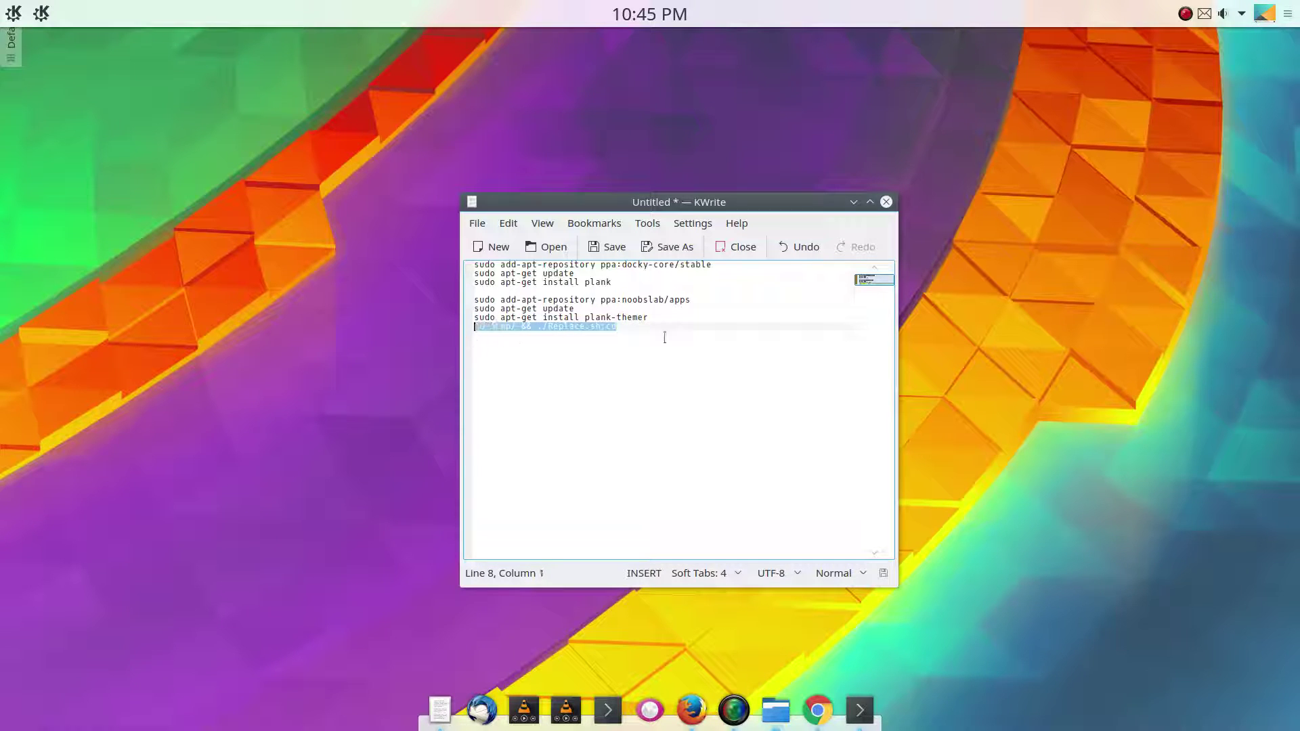
left_click_drag(824, 202, 250, 217)
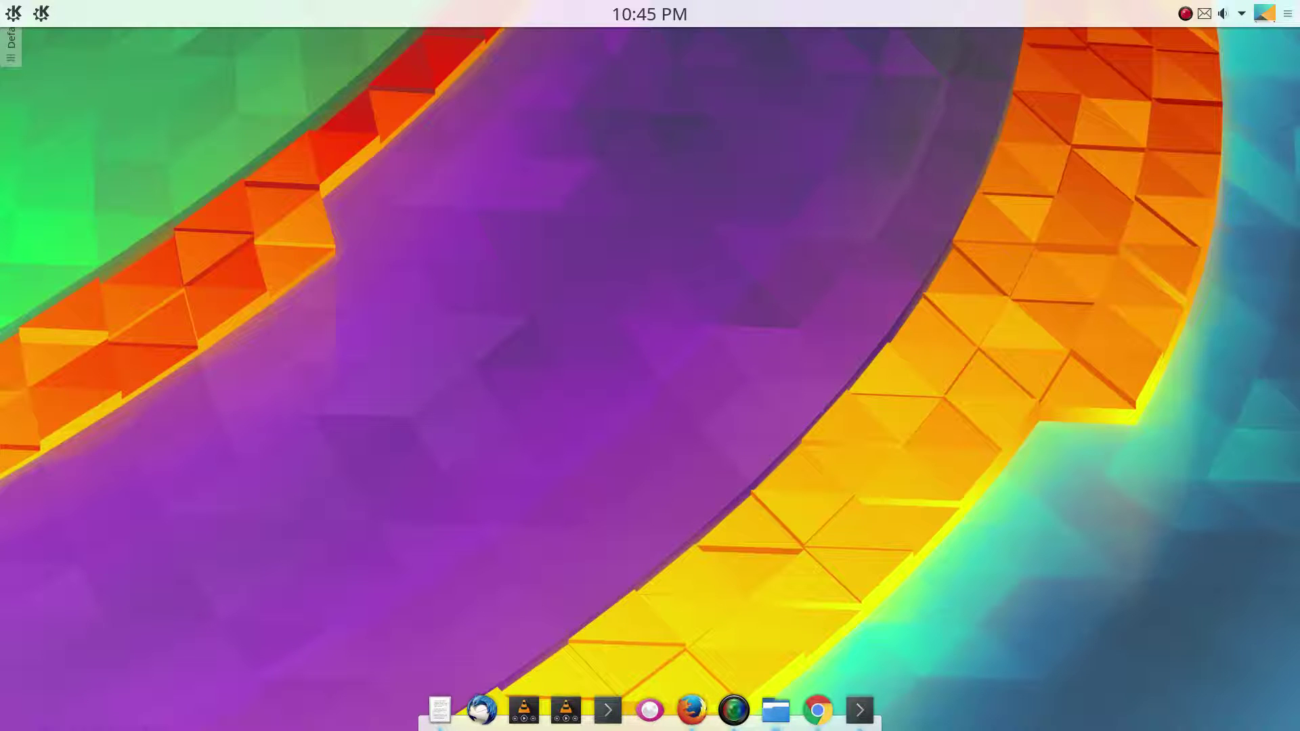
Step: Rerun 'plank --preferences' from Konsole history and raise the Plank preferences window
left_click_drag(140, 284, 618, 246)
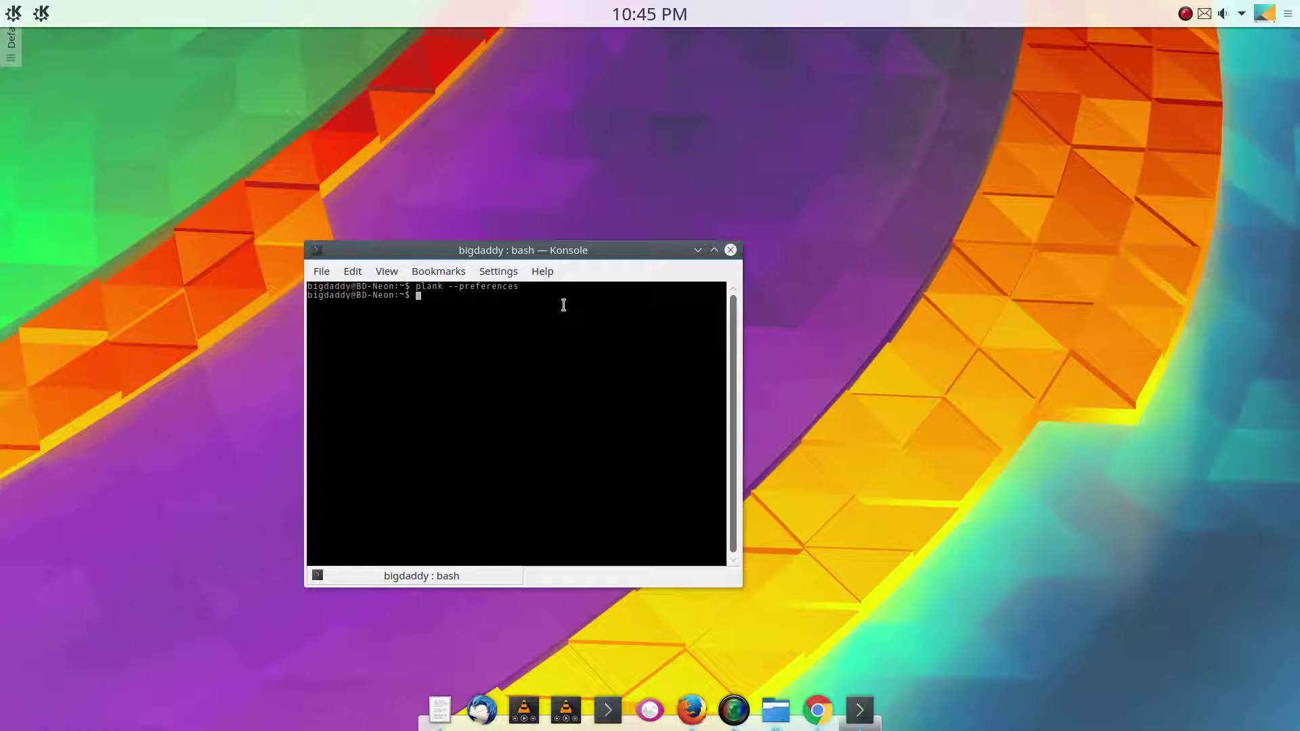
key("Up")
key("Return")
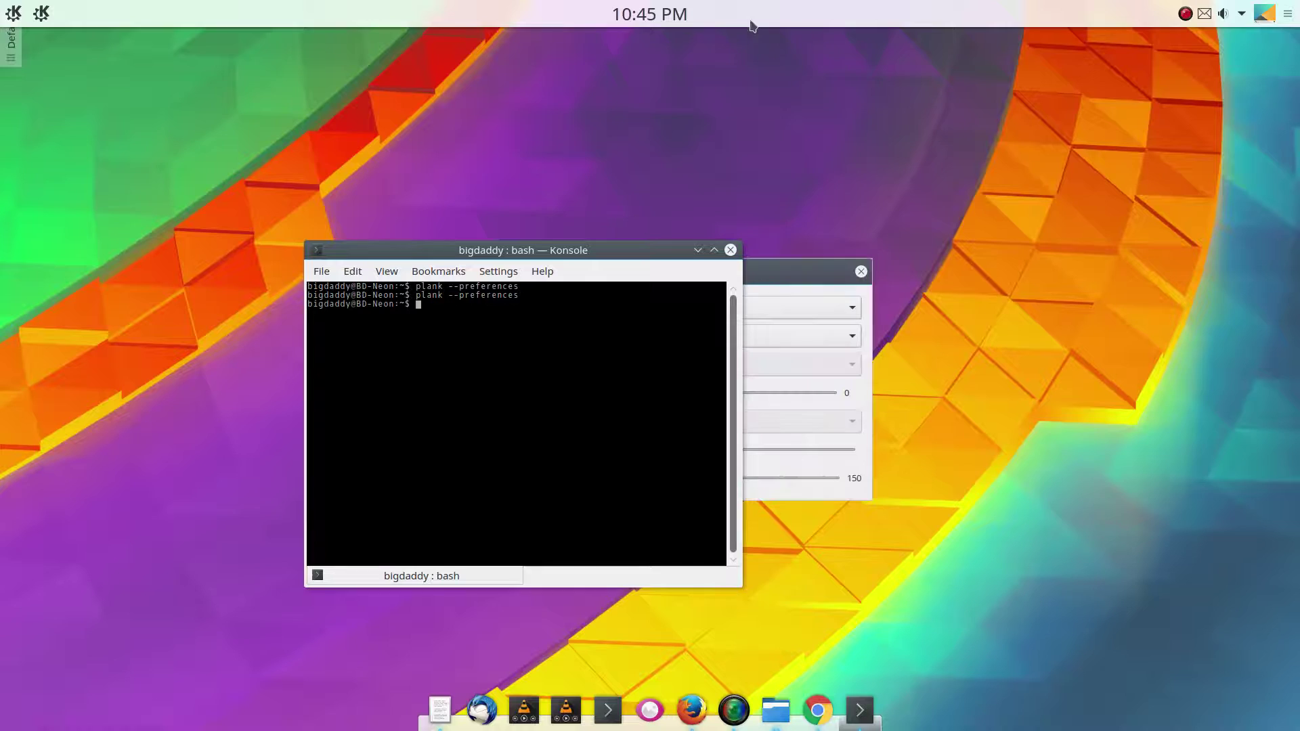
left_click_drag(614, 250, 361, 113)
left_click(807, 278)
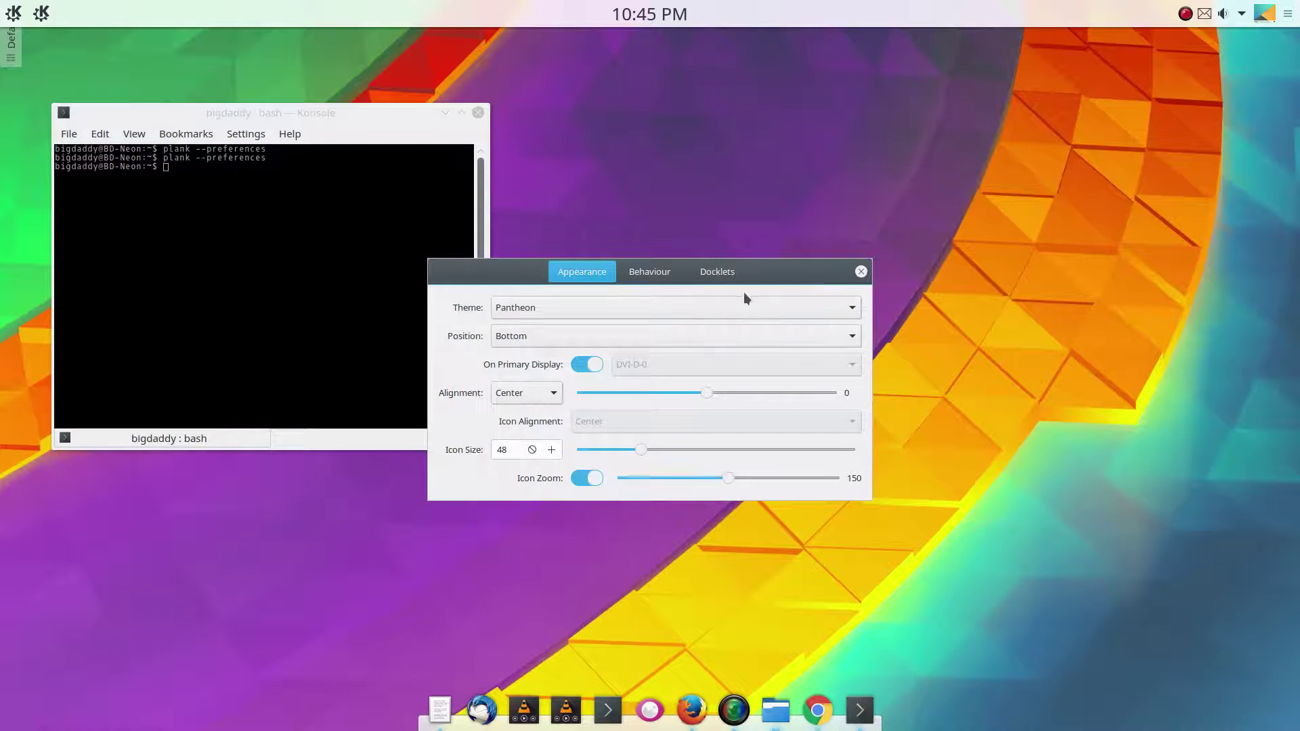
Step: Pick the Gtk+ dock theme, then scroll through the other theme choices on Appearance
left_click(589, 306)
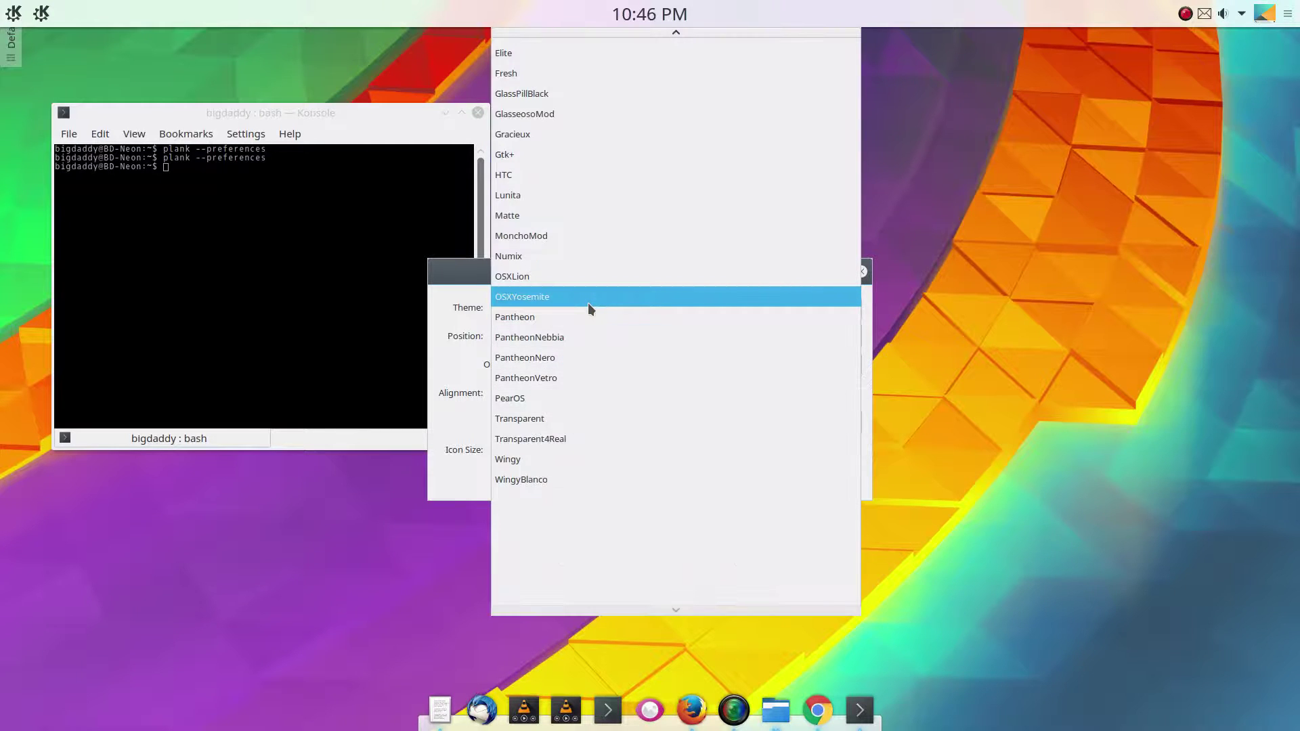
scroll(588, 302, "up", 3)
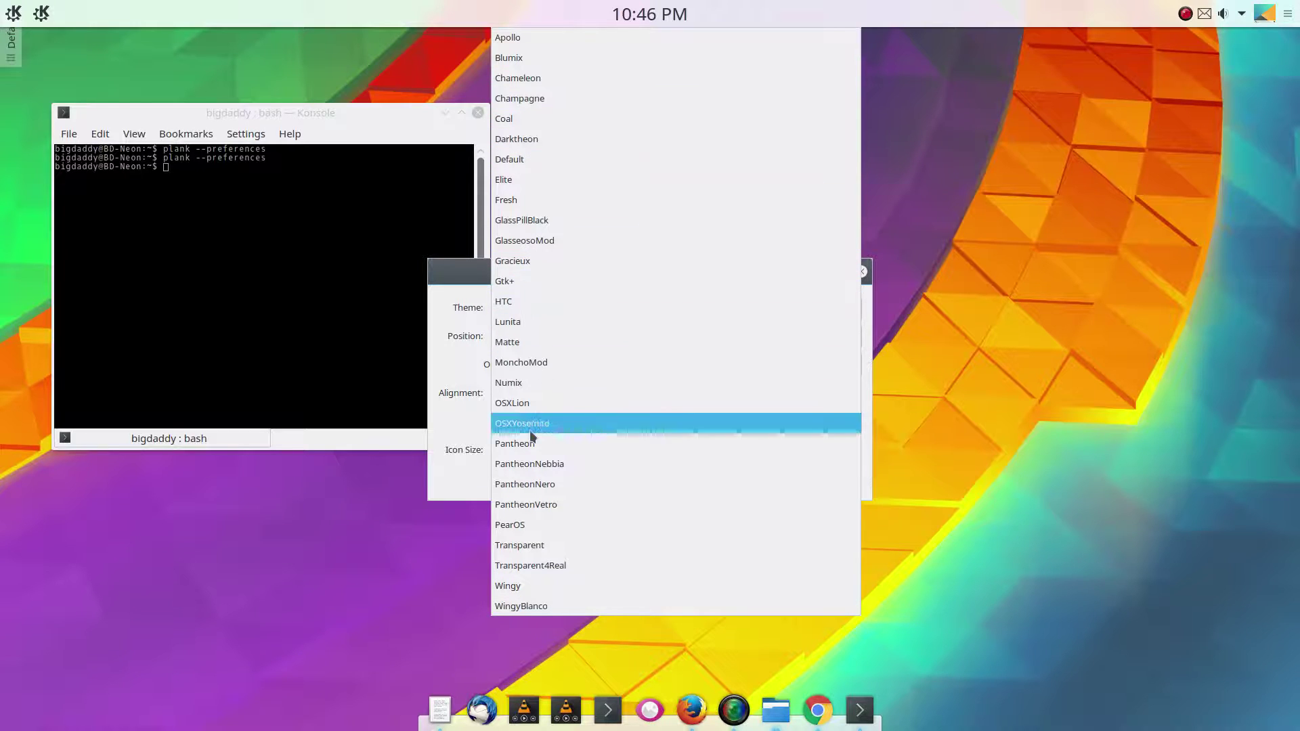
left_click(503, 285)
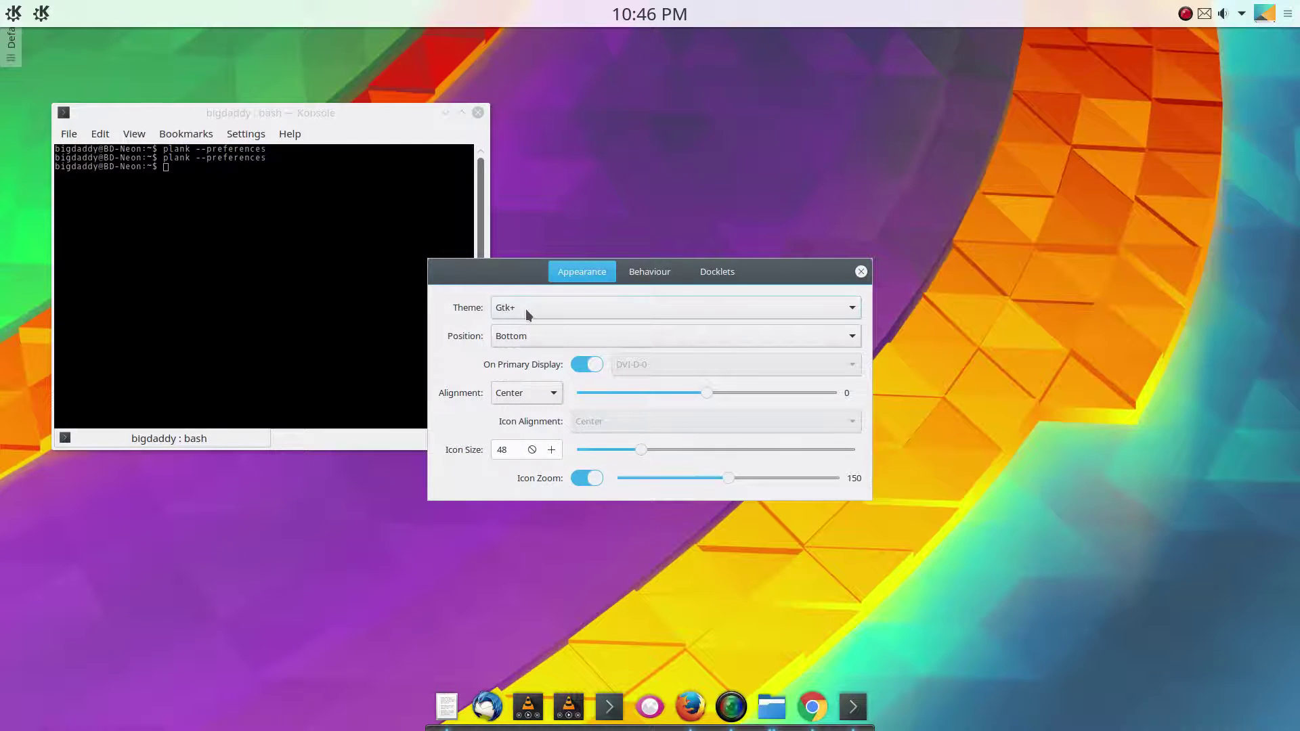
scroll(526, 309, "up", 1)
scroll(525, 308, "up", 1)
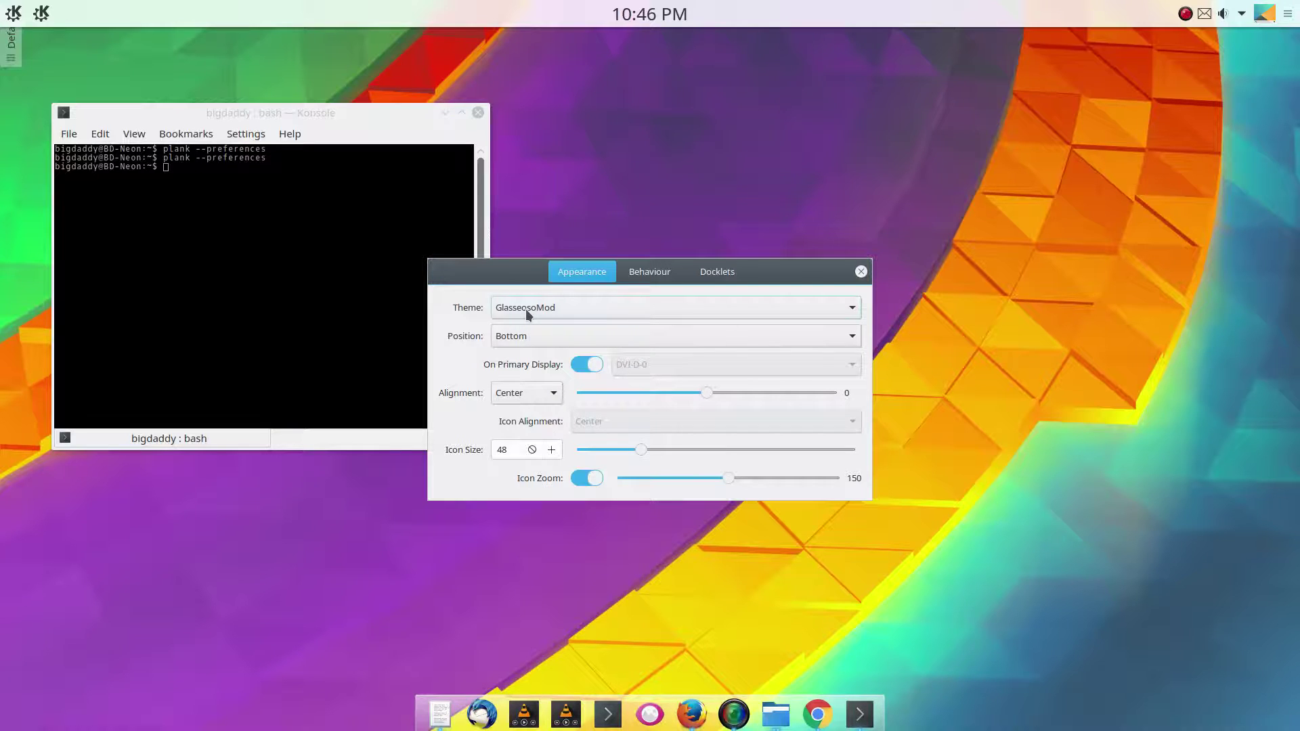
scroll(525, 309, "up", 1)
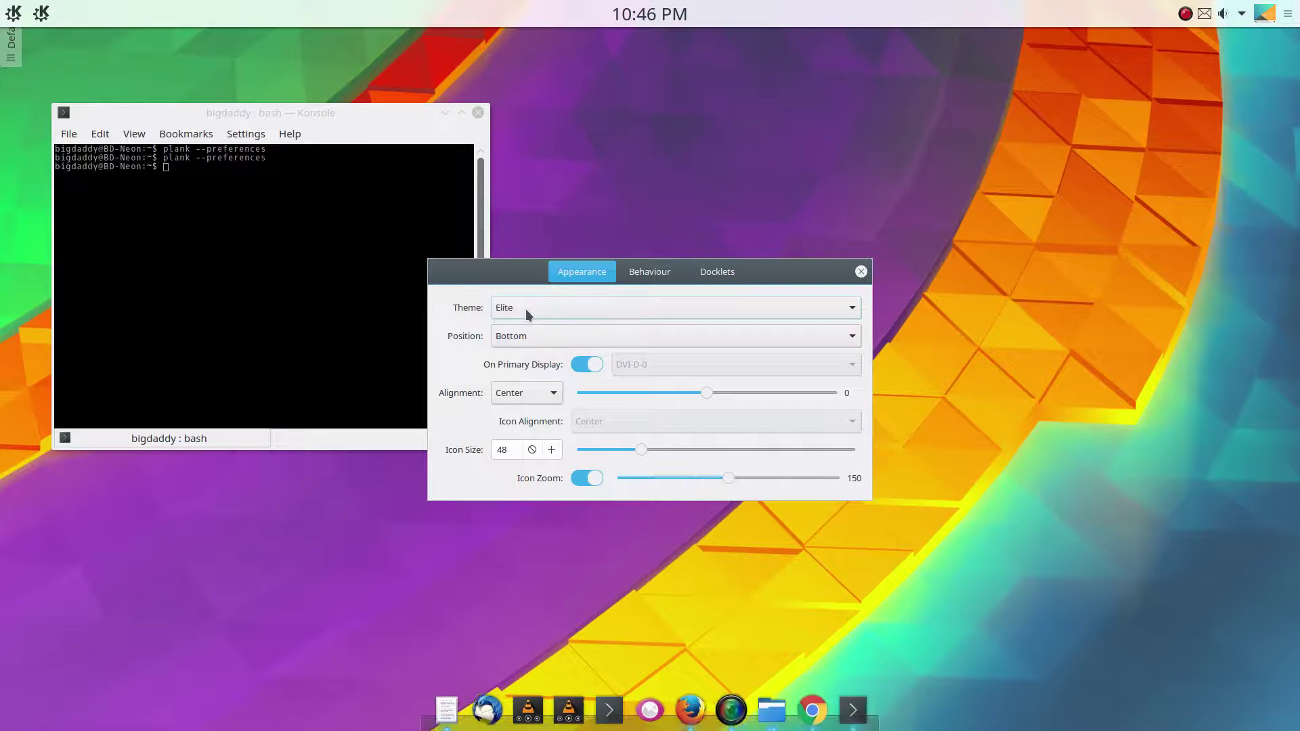
scroll(525, 309, "down", 4)
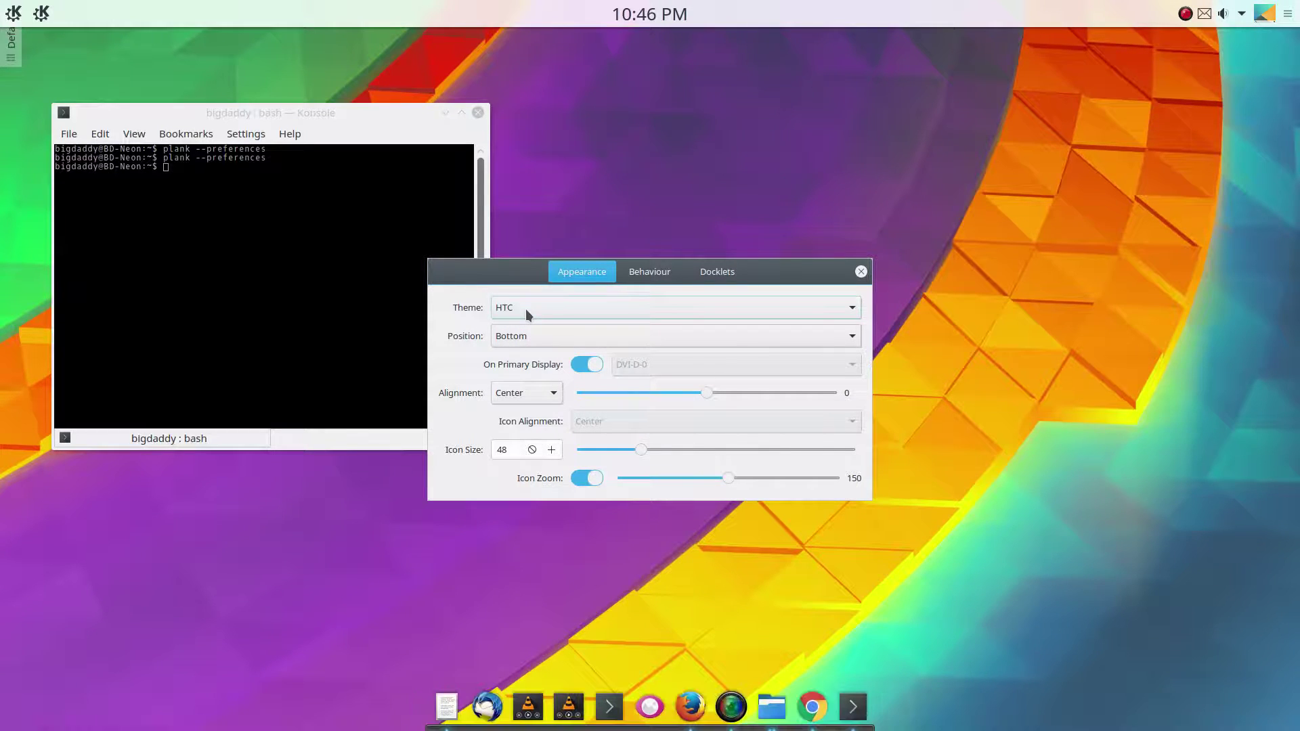
scroll(525, 309, "down", 4)
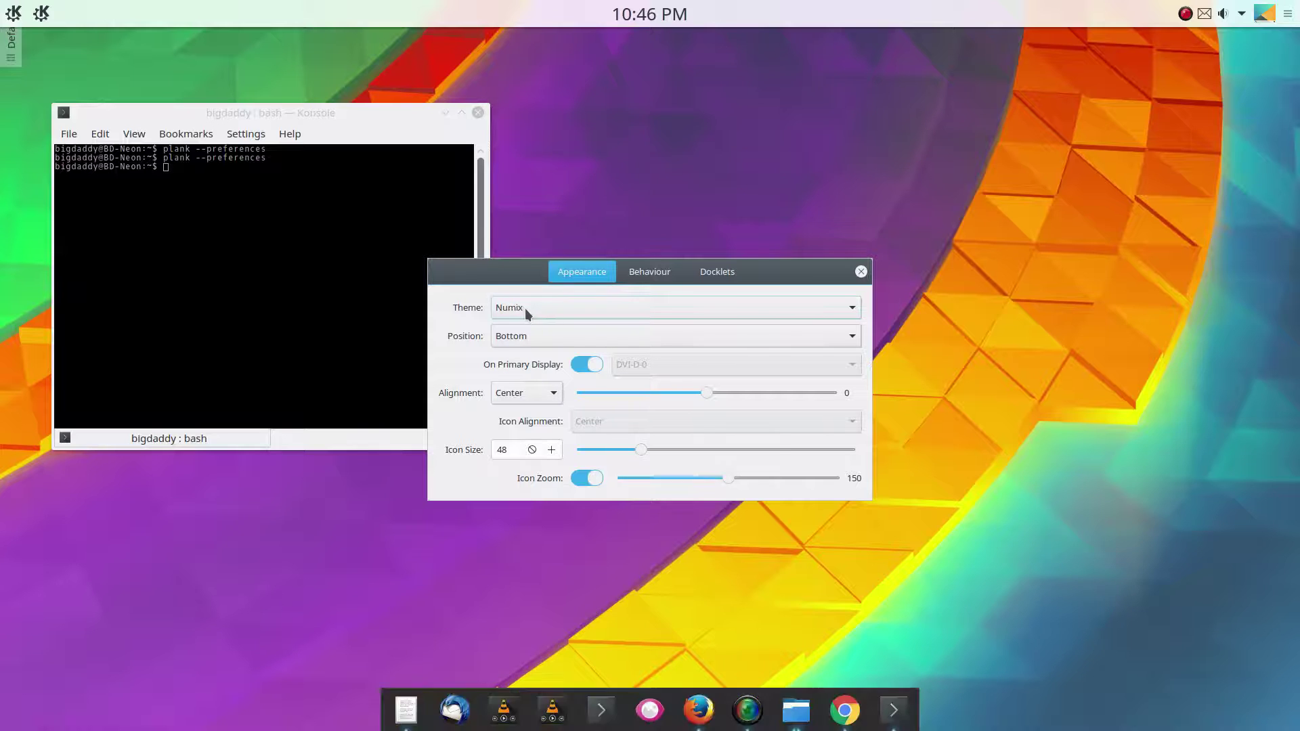
scroll(525, 308, "down", 3)
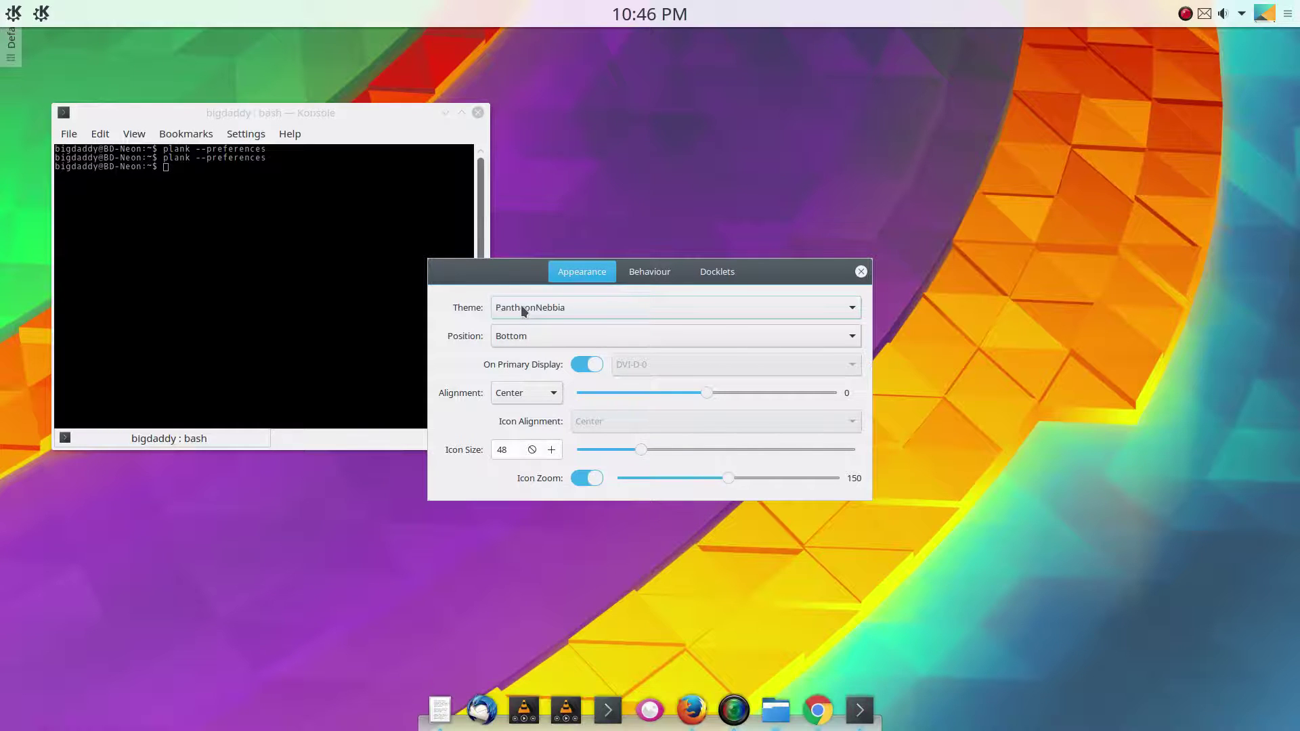
scroll(520, 306, "up", 2)
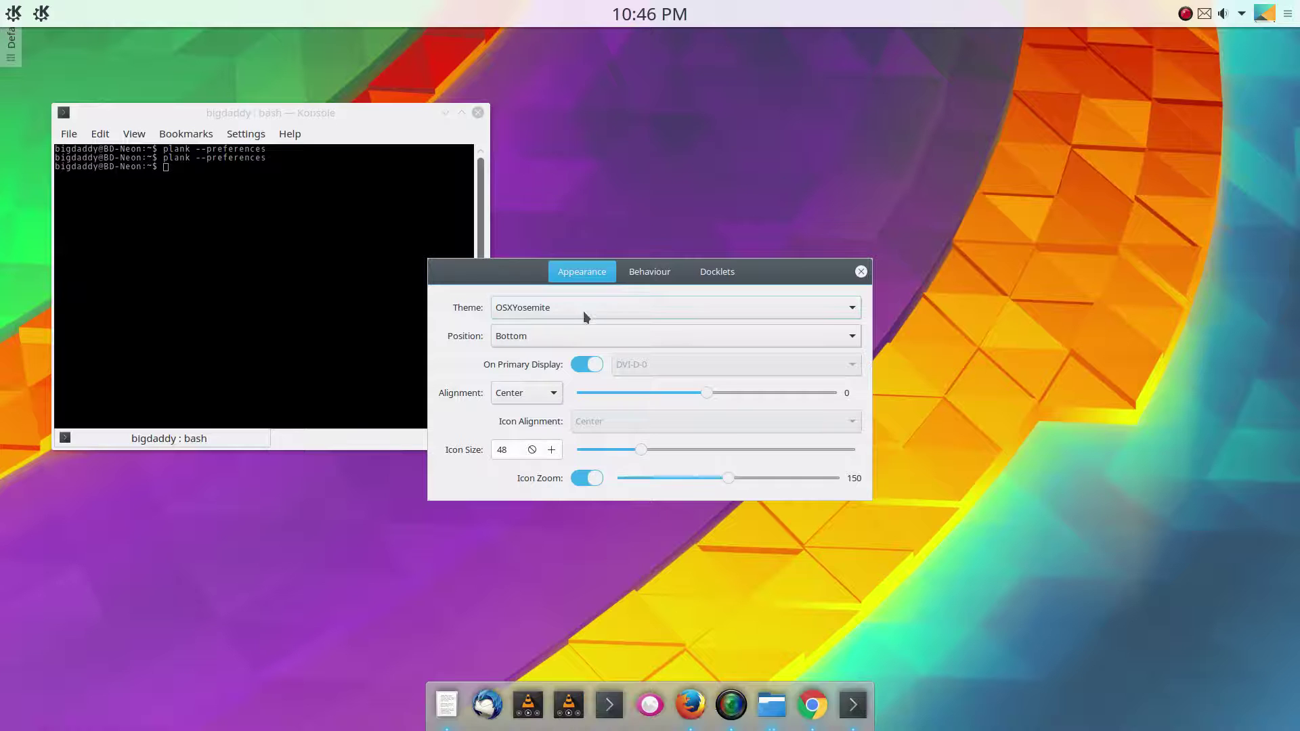
scroll(584, 313, "up", 3)
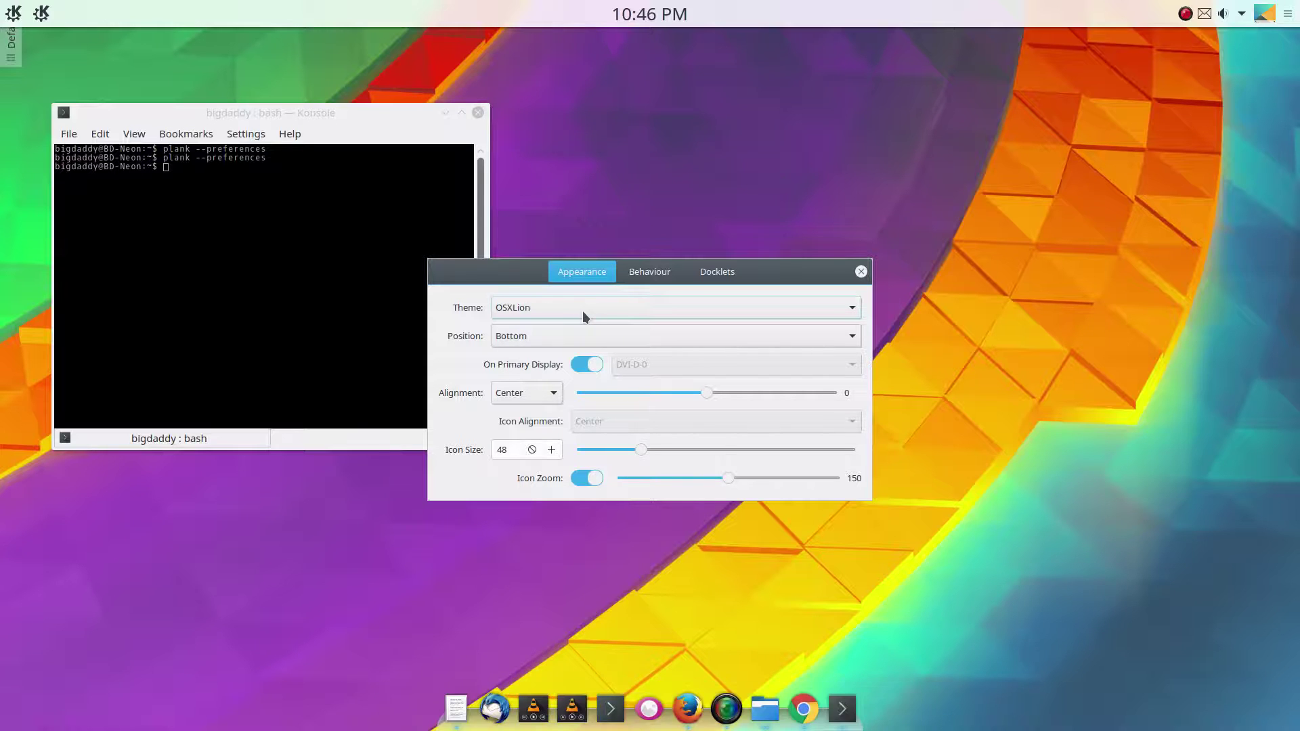
scroll(582, 311, "down", 2)
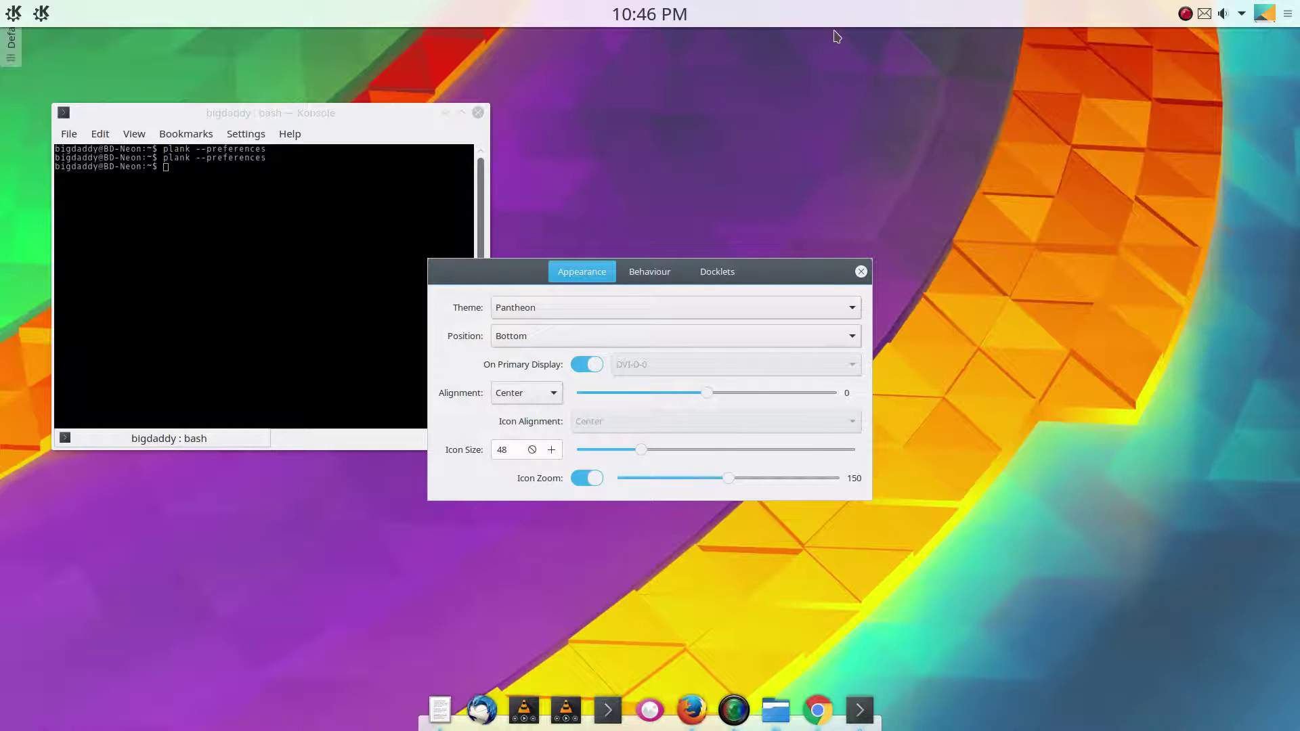
left_click(562, 337)
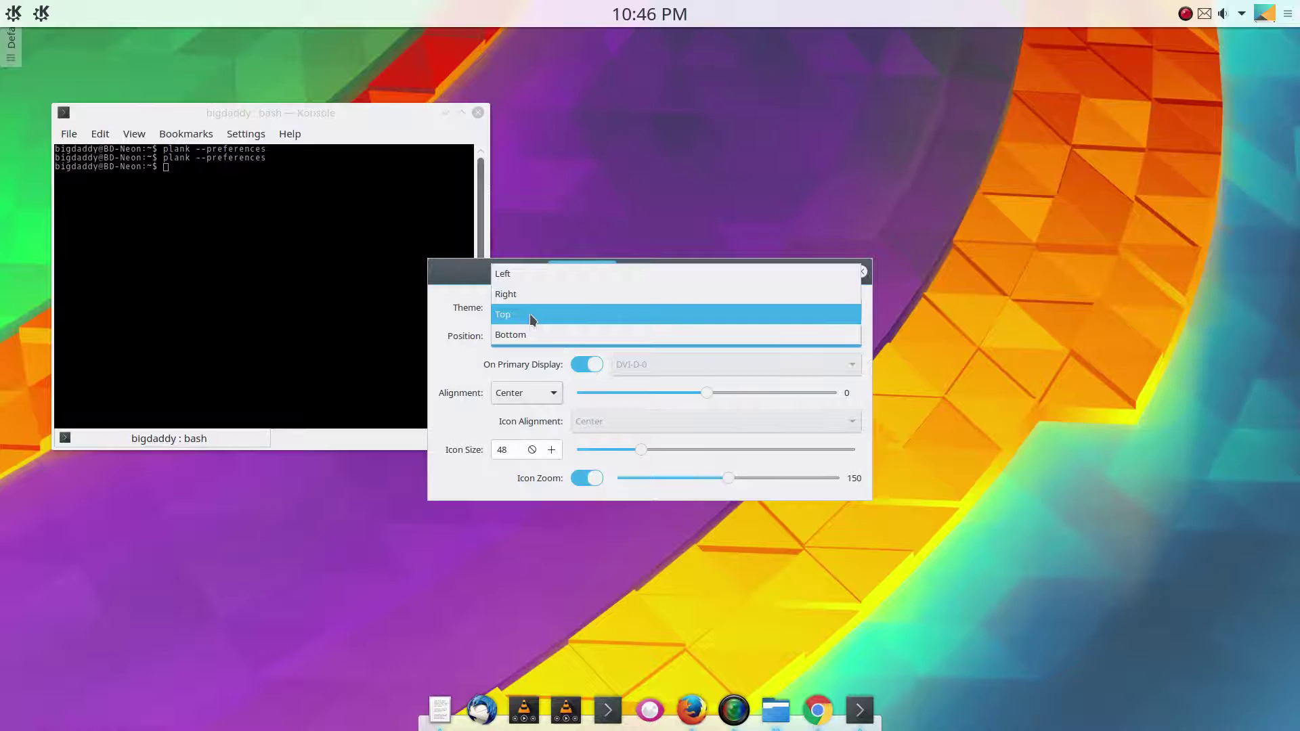
left_click(458, 360)
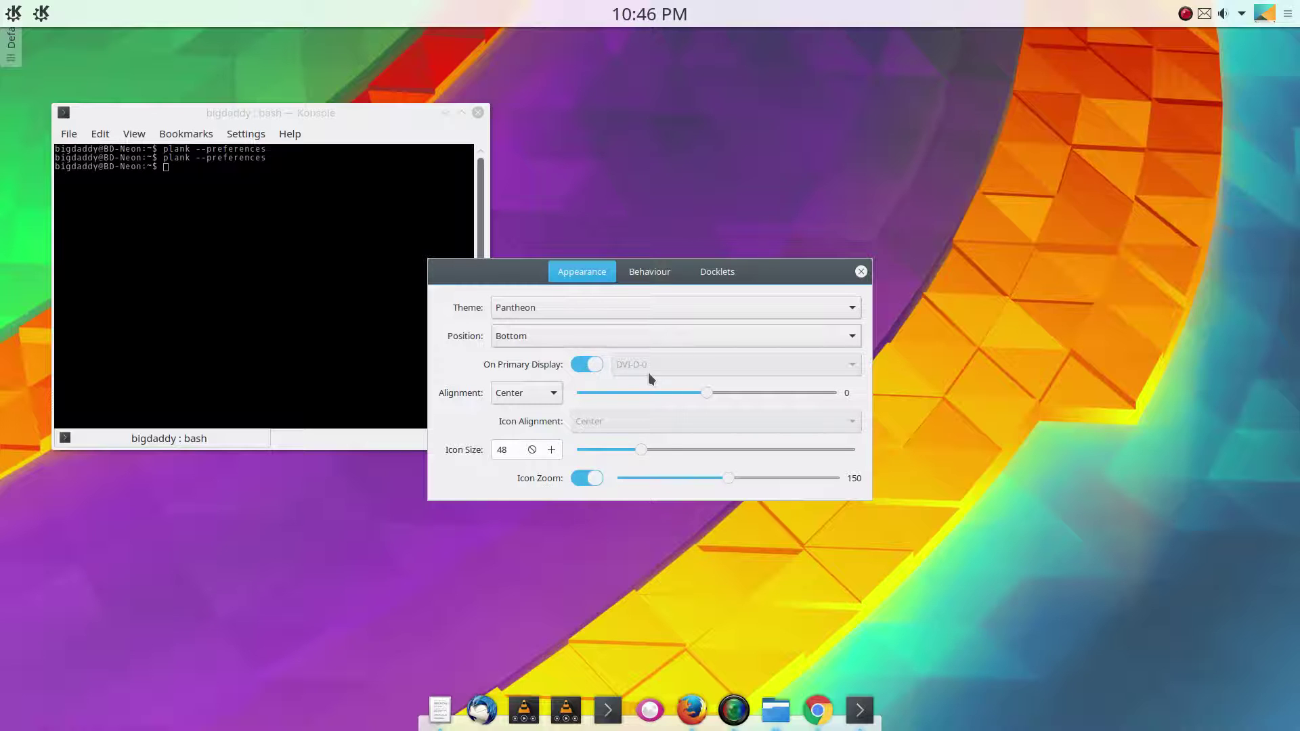
left_click(549, 402)
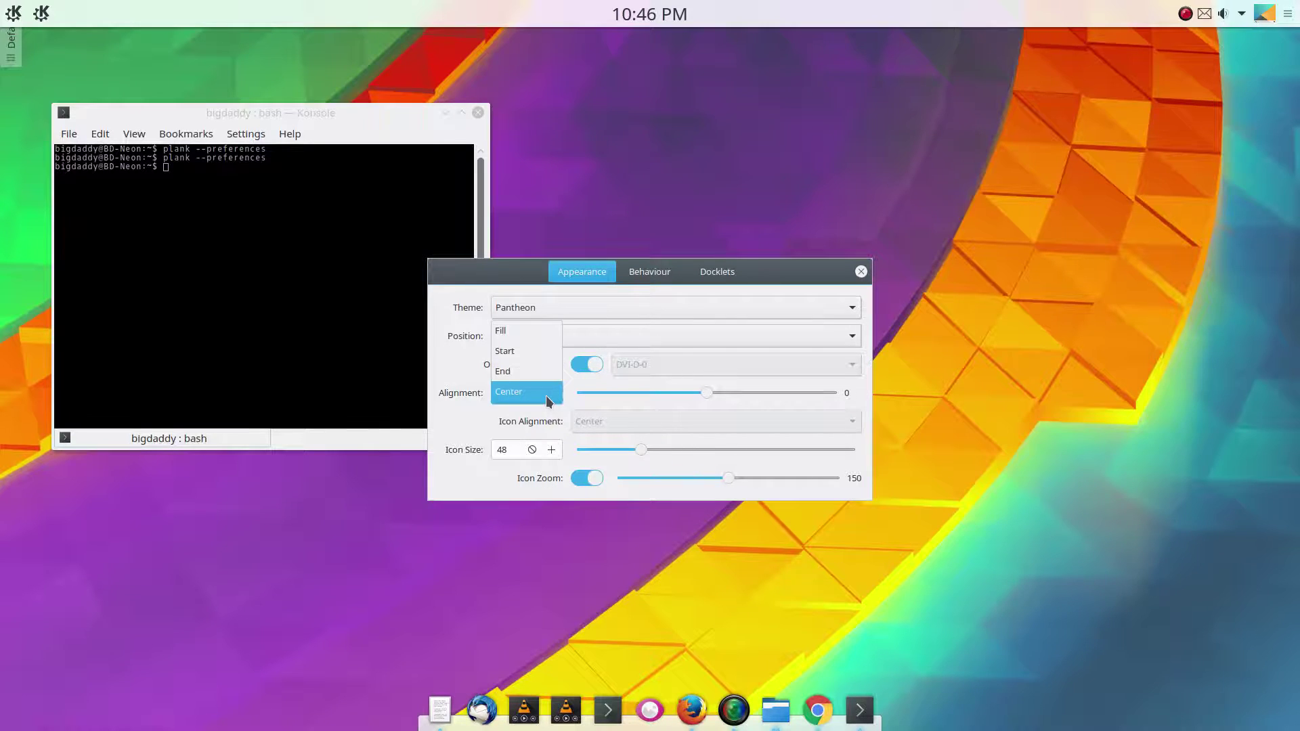
left_click(522, 372)
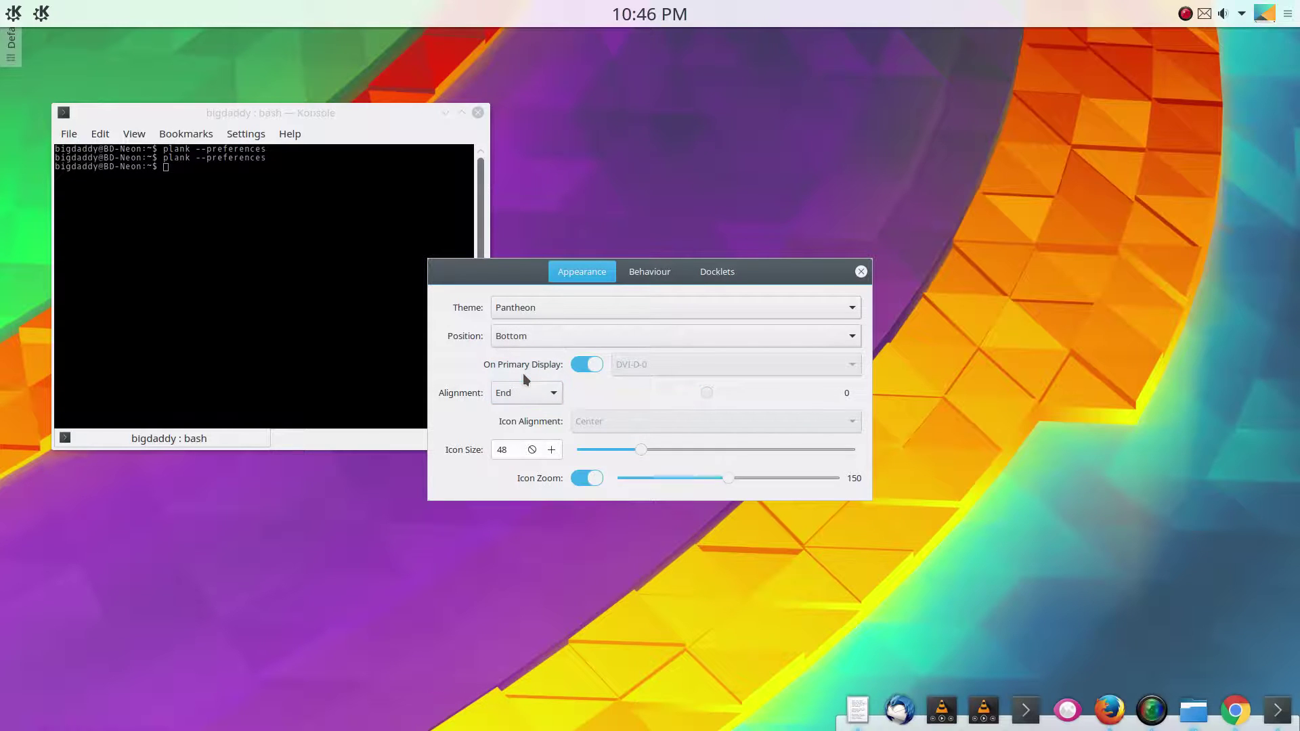
left_click(529, 400)
left_click(520, 372)
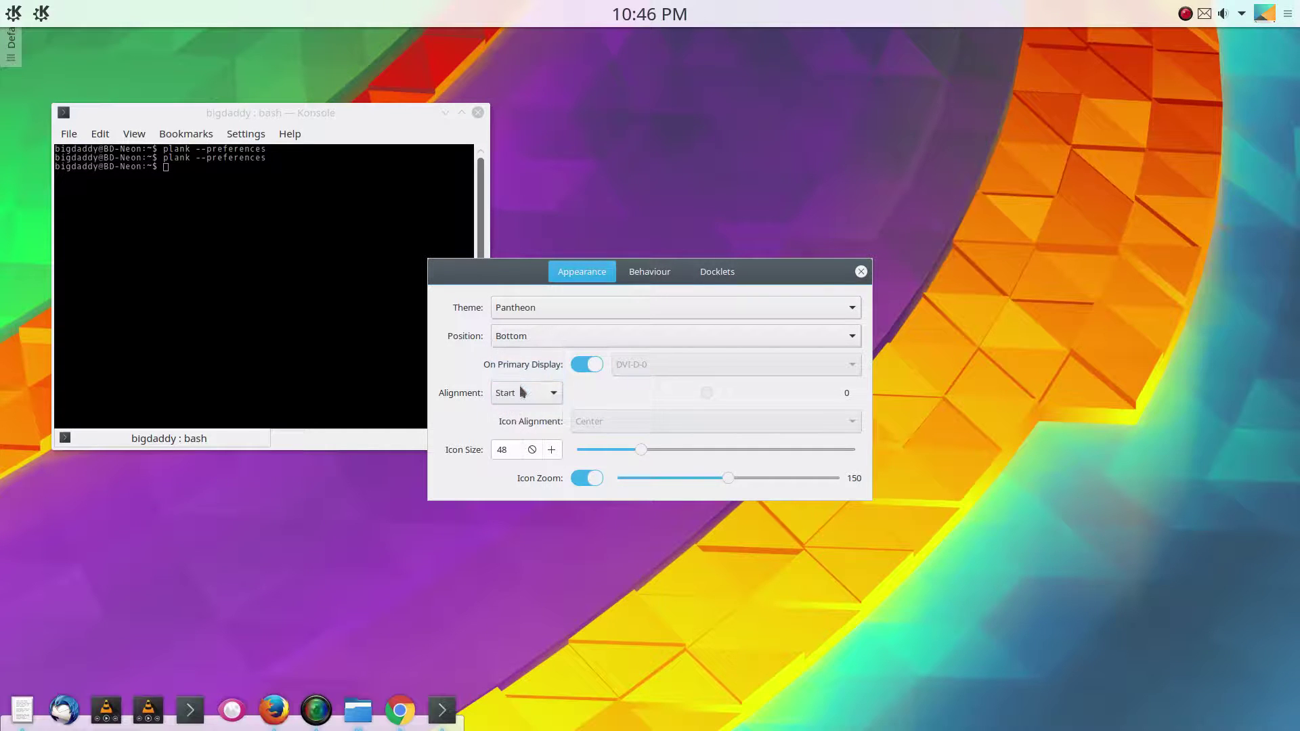
left_click(521, 396)
left_click(513, 373)
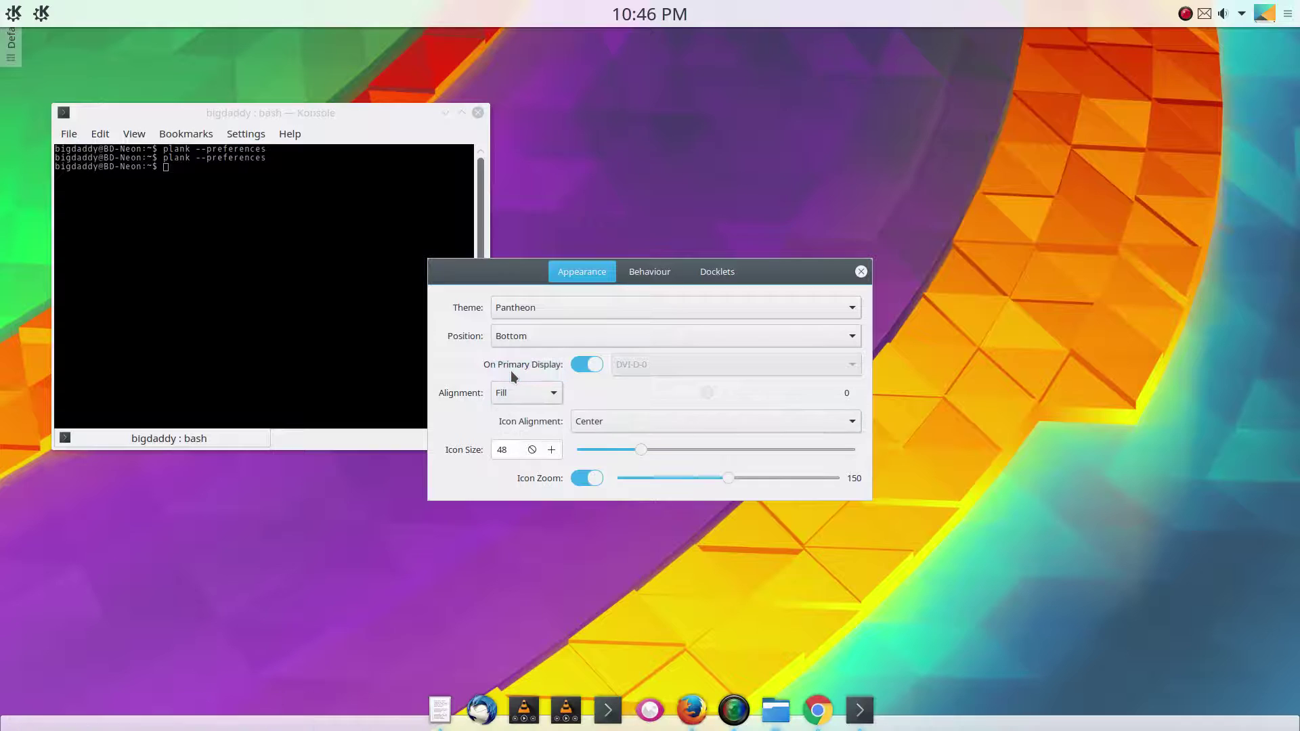
left_click(542, 396)
left_click(514, 452)
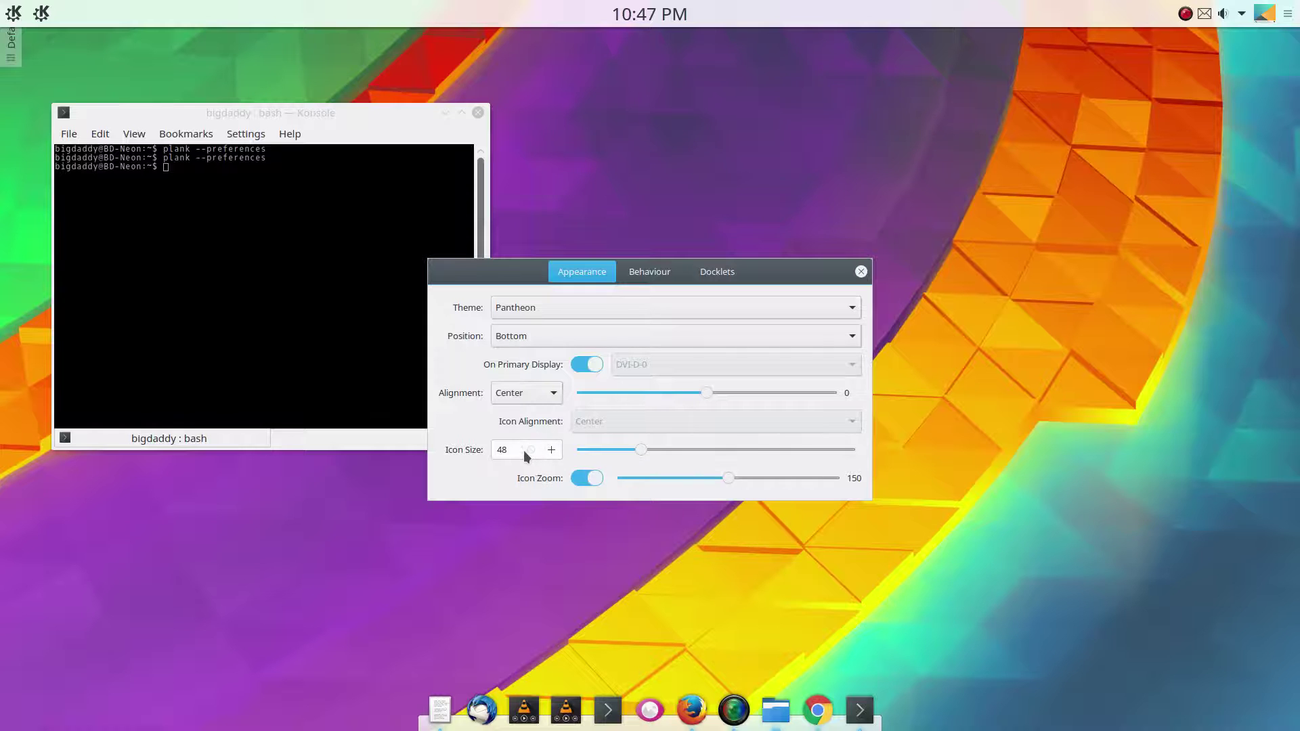
left_click_drag(552, 448, 533, 448)
left_click(586, 479)
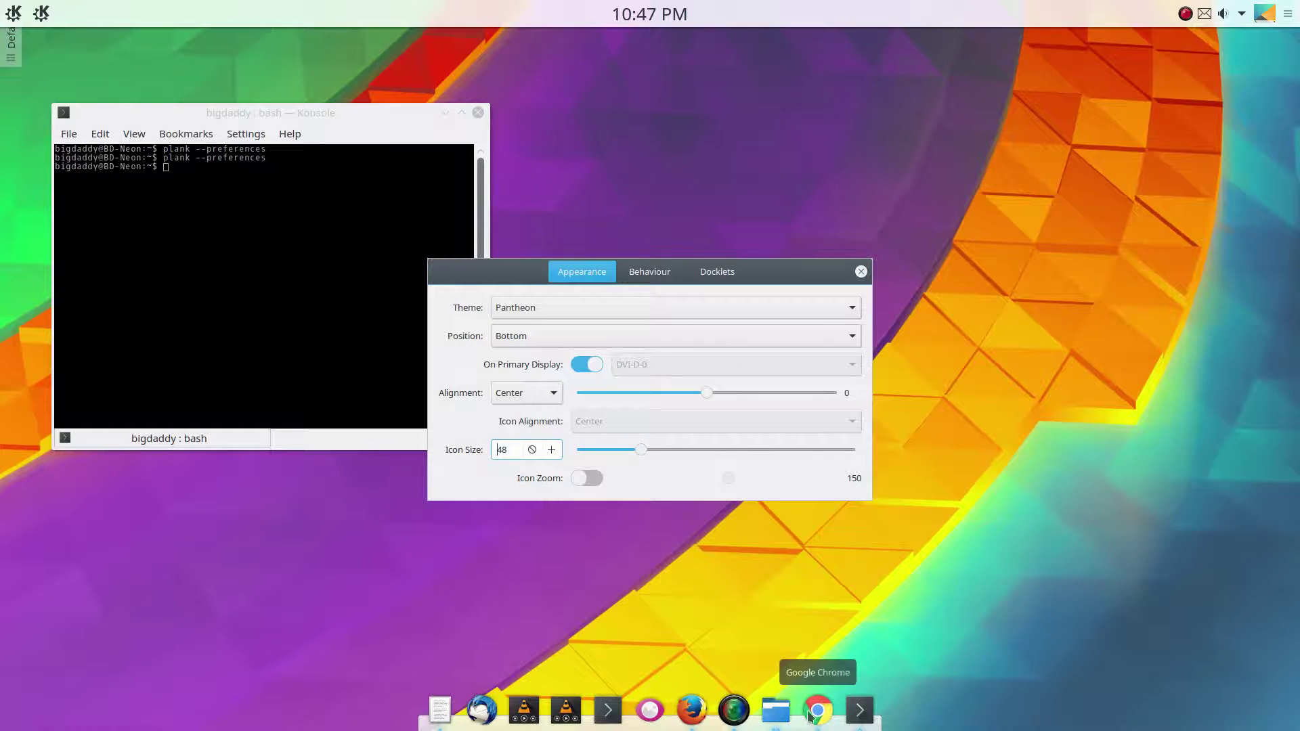
left_click(592, 475)
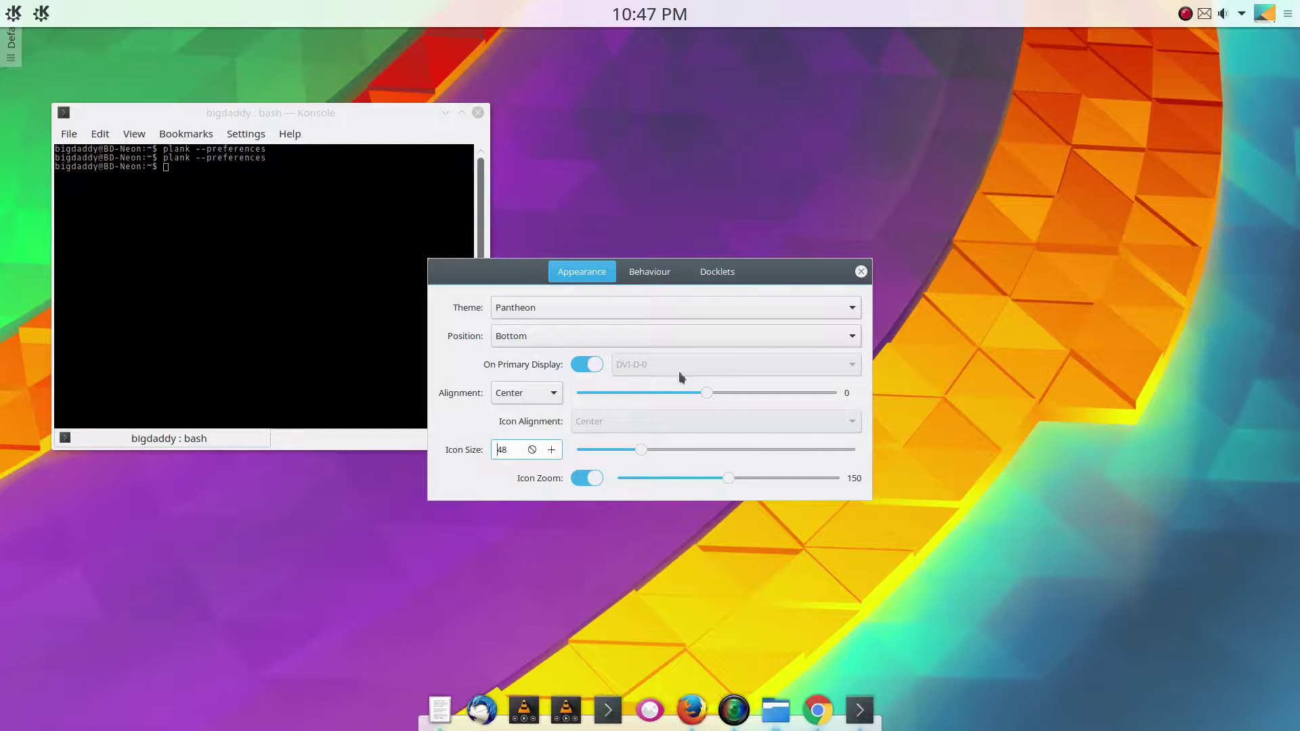
Step: Keep Hide Dock on Intellihide in the Behaviour tab and move Konsole out of the way
left_click(663, 277)
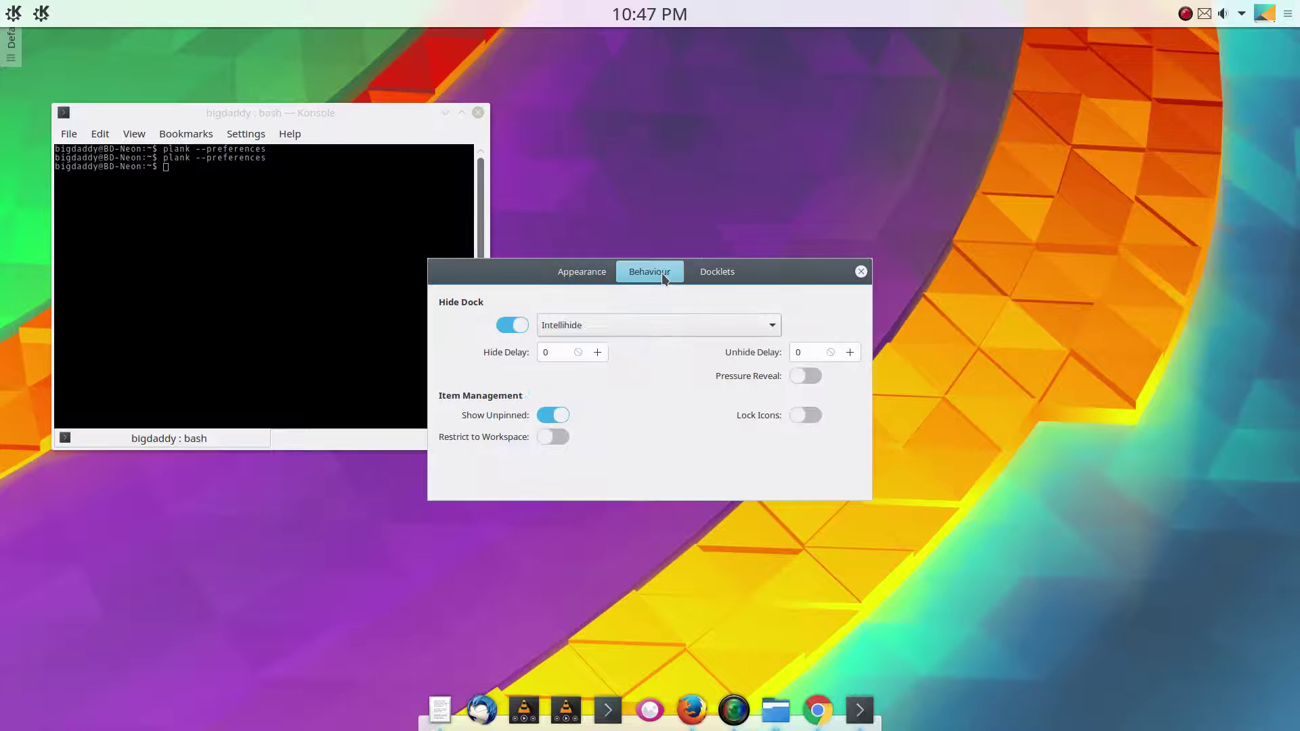
left_click(607, 324)
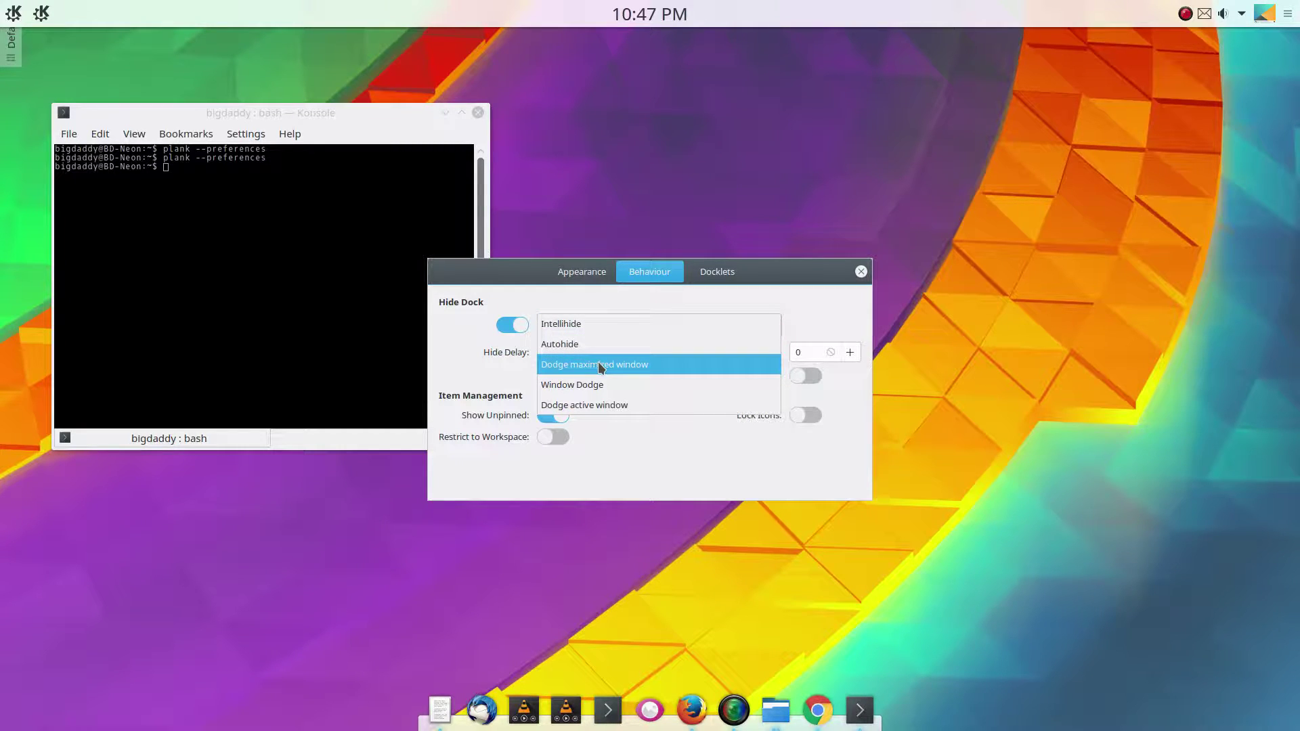
left_click(602, 409)
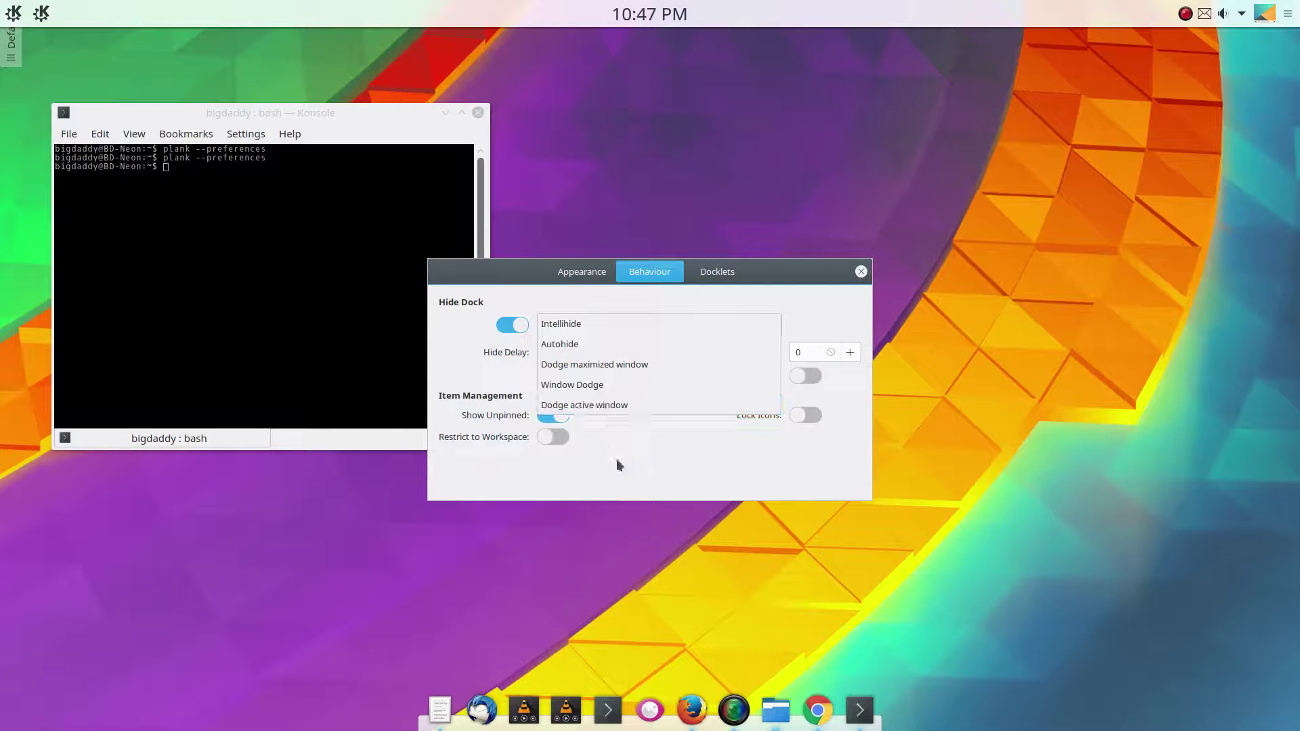
left_click(616, 458)
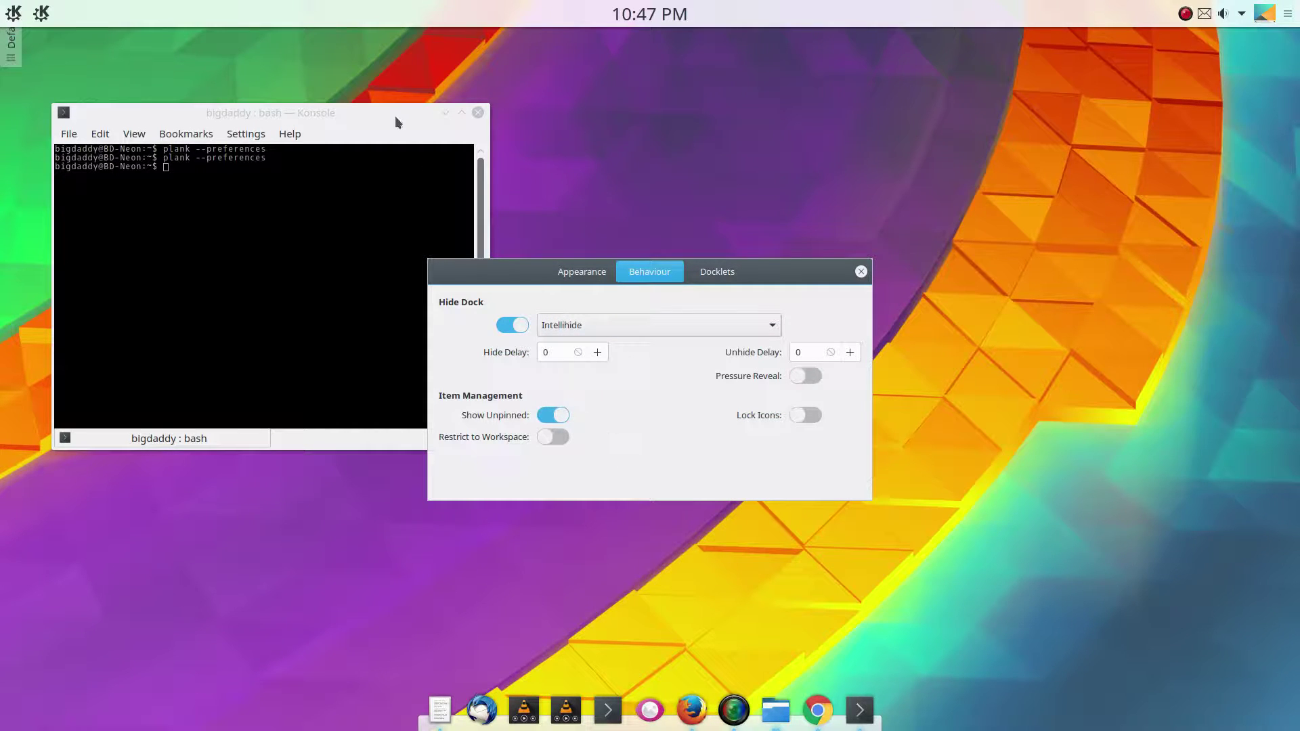
left_click_drag(391, 109, 561, 373)
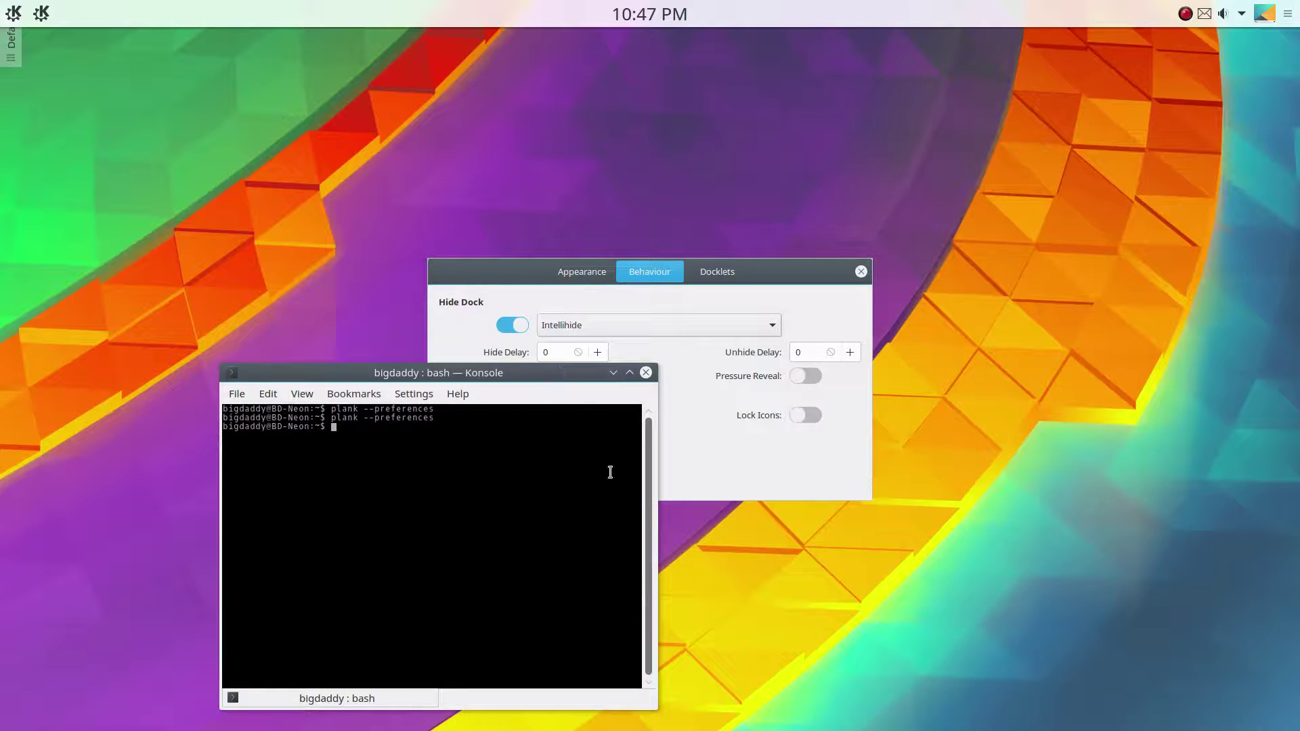
left_click_drag(572, 376, 517, 138)
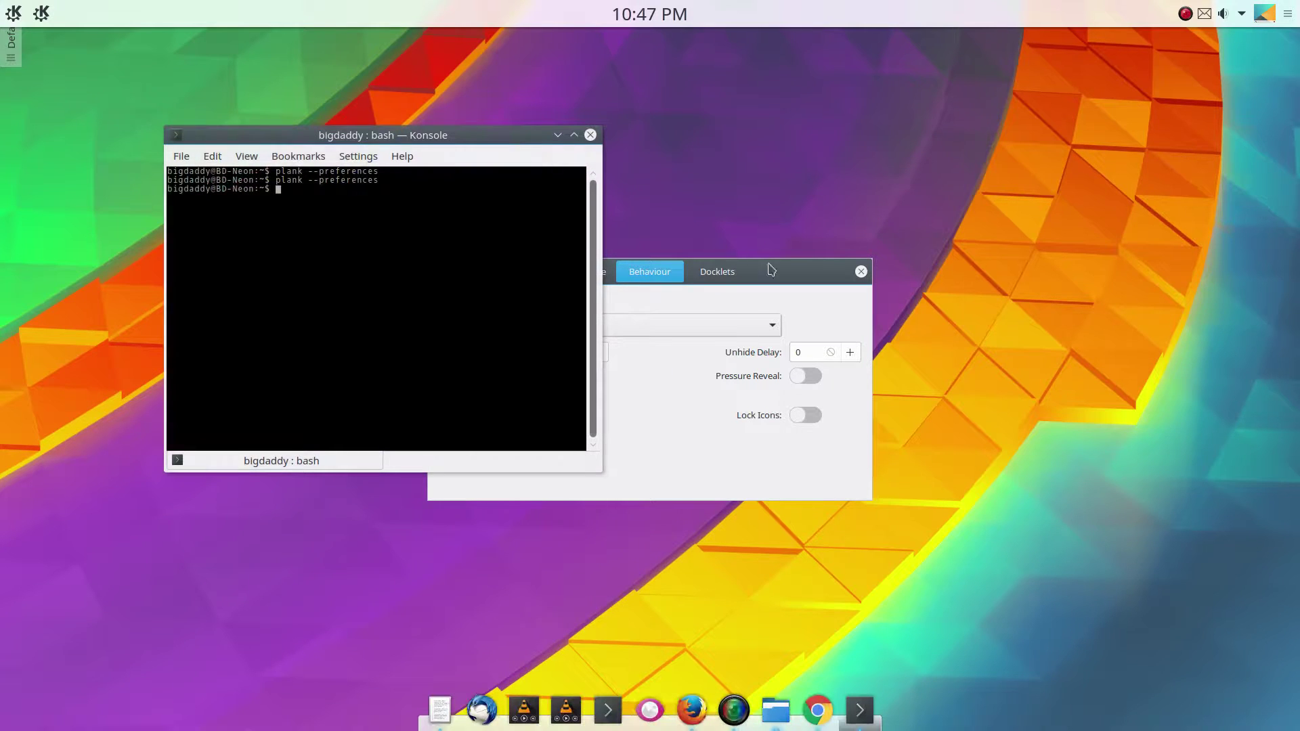
Step: Raise Plank Preferences, then open the Plasma full-screen application launcher
left_click(819, 271)
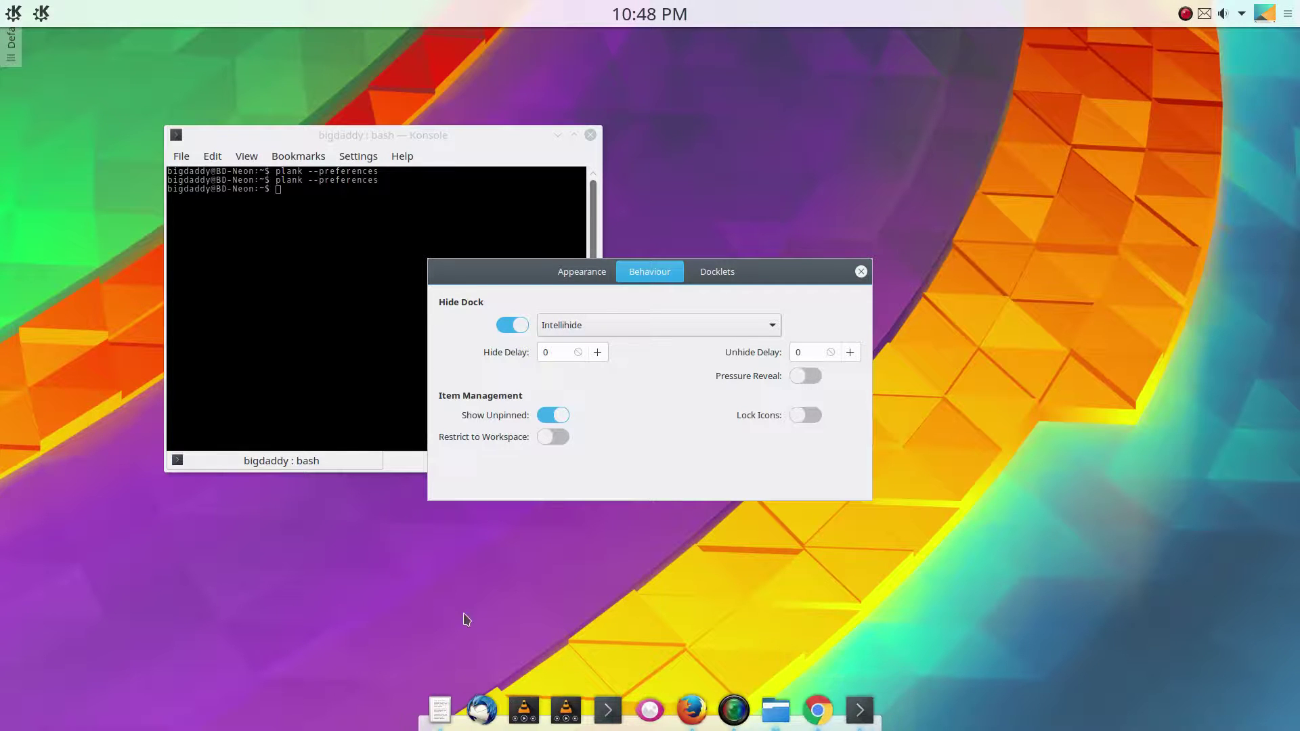
left_click(41, 12)
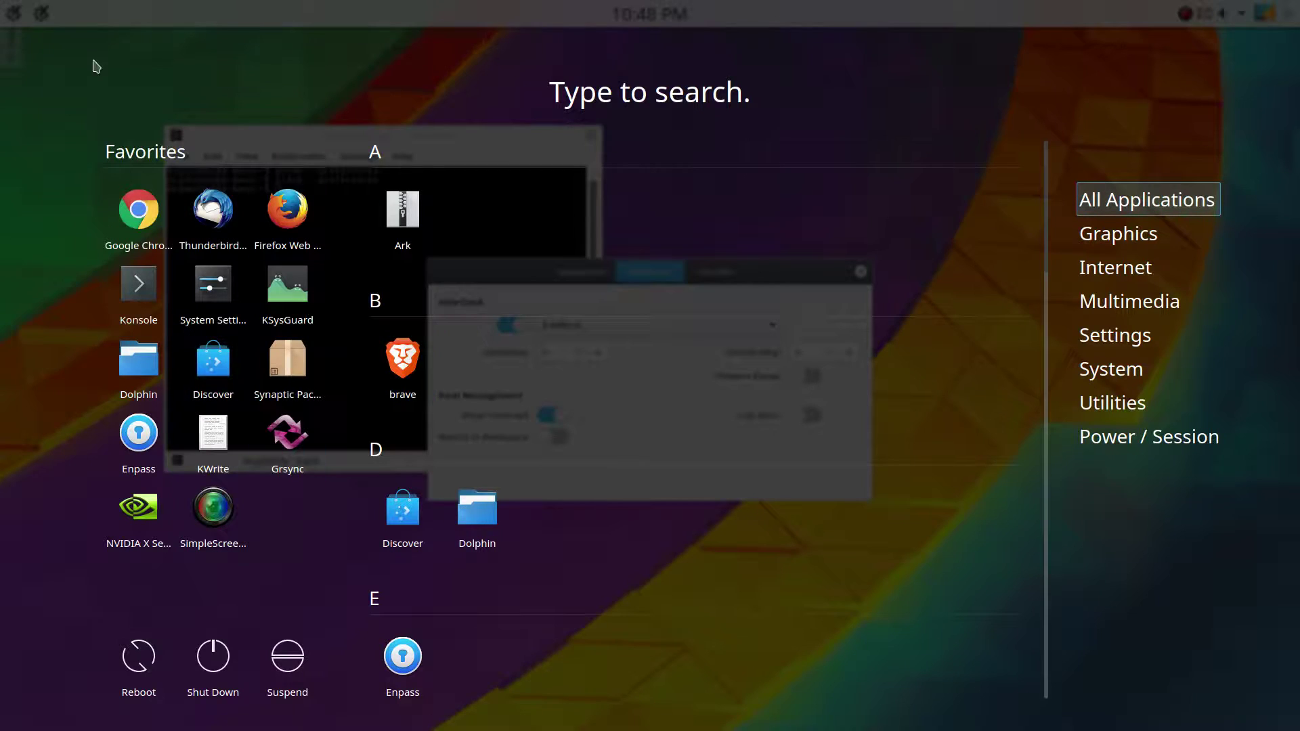
Step: Launch System Settings from the application dashboard and close it again
left_click(39, 11)
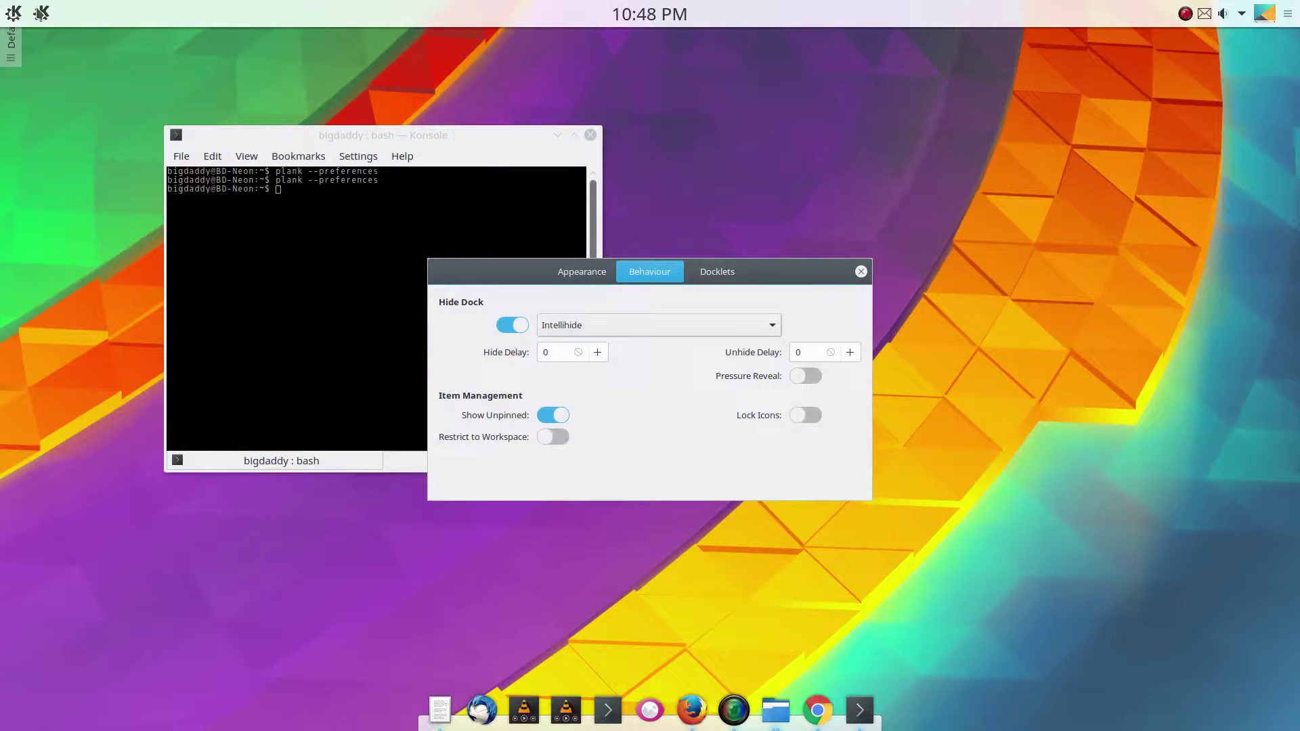
left_click(39, 14)
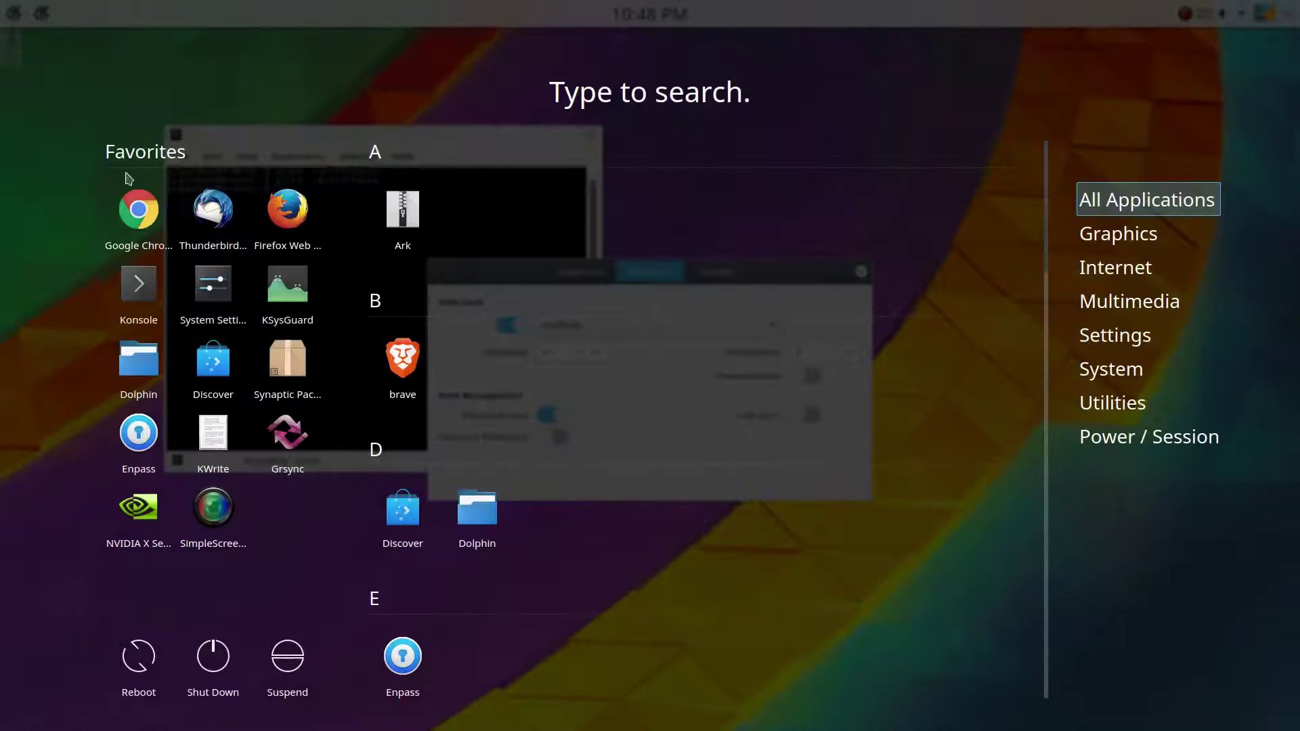
left_click(216, 306)
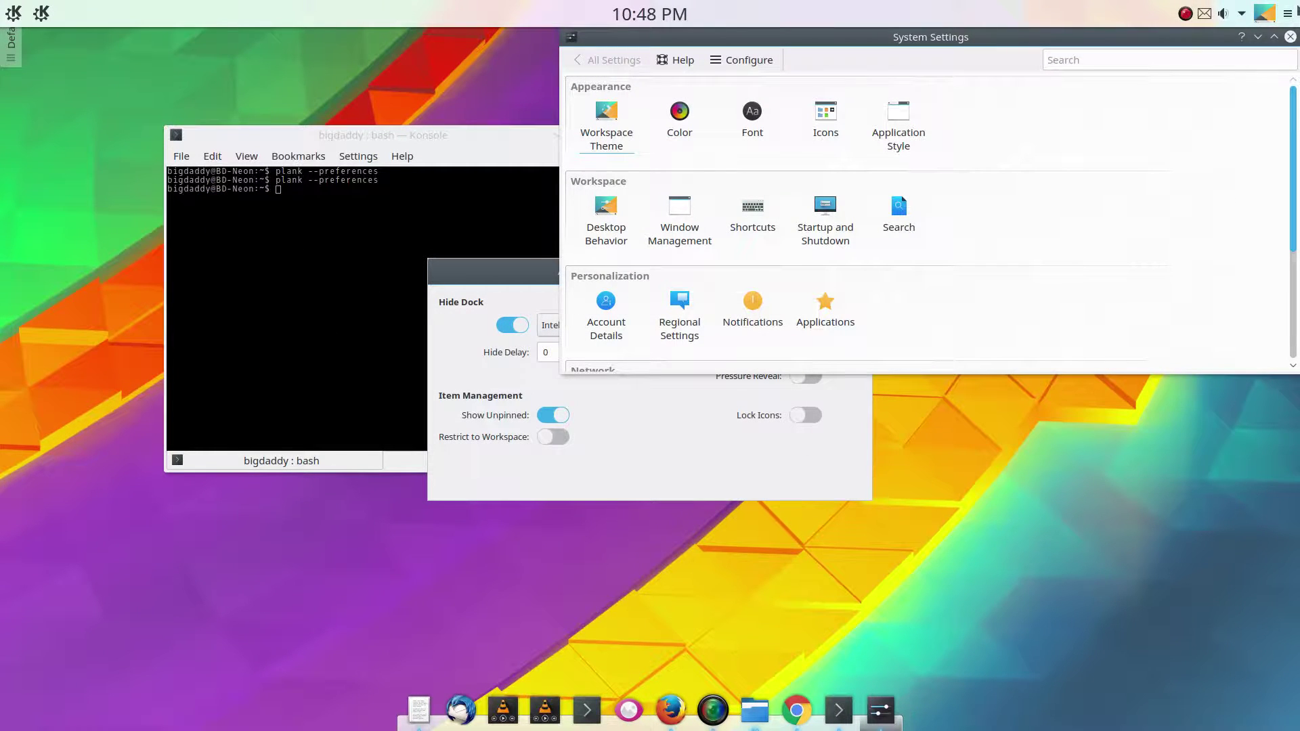
left_click(1290, 37)
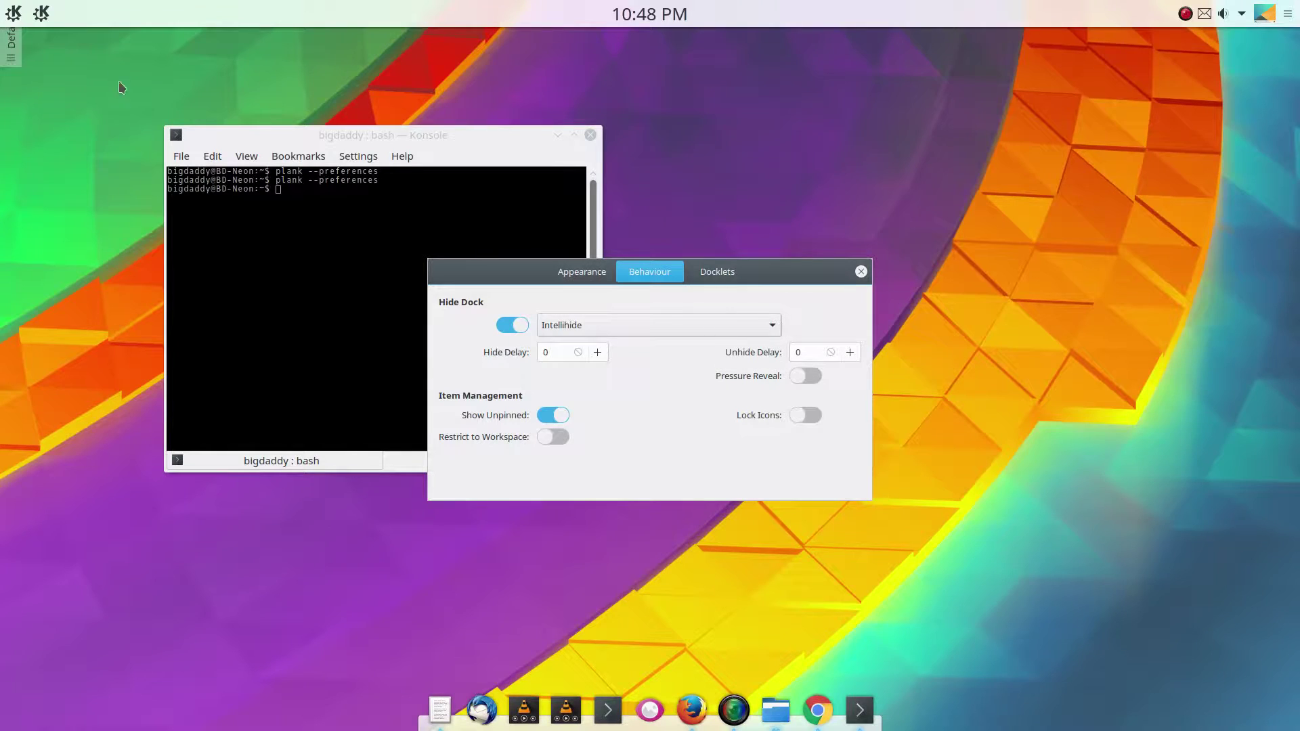
Step: Relaunch System Settings, pin it with Keep in Dock, close it, and move its launcher left
left_click(39, 14)
left_click(213, 295)
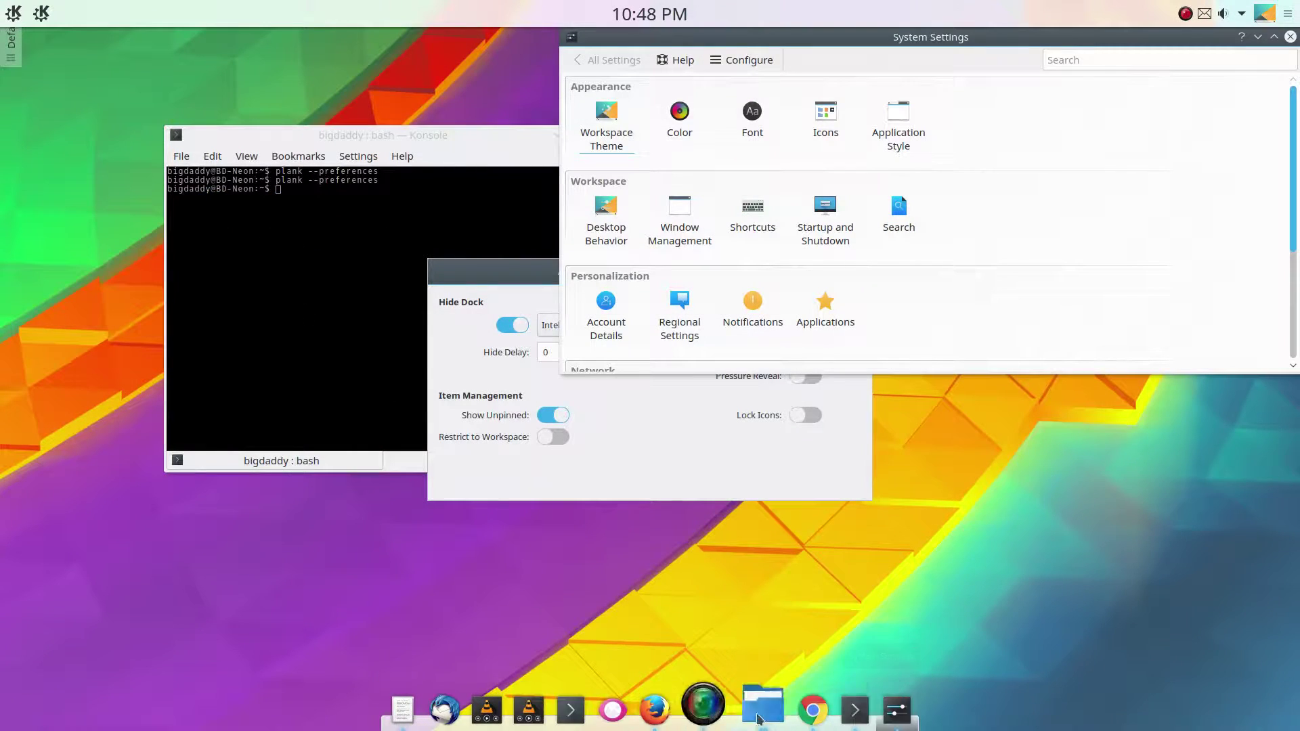
right_click(880, 708)
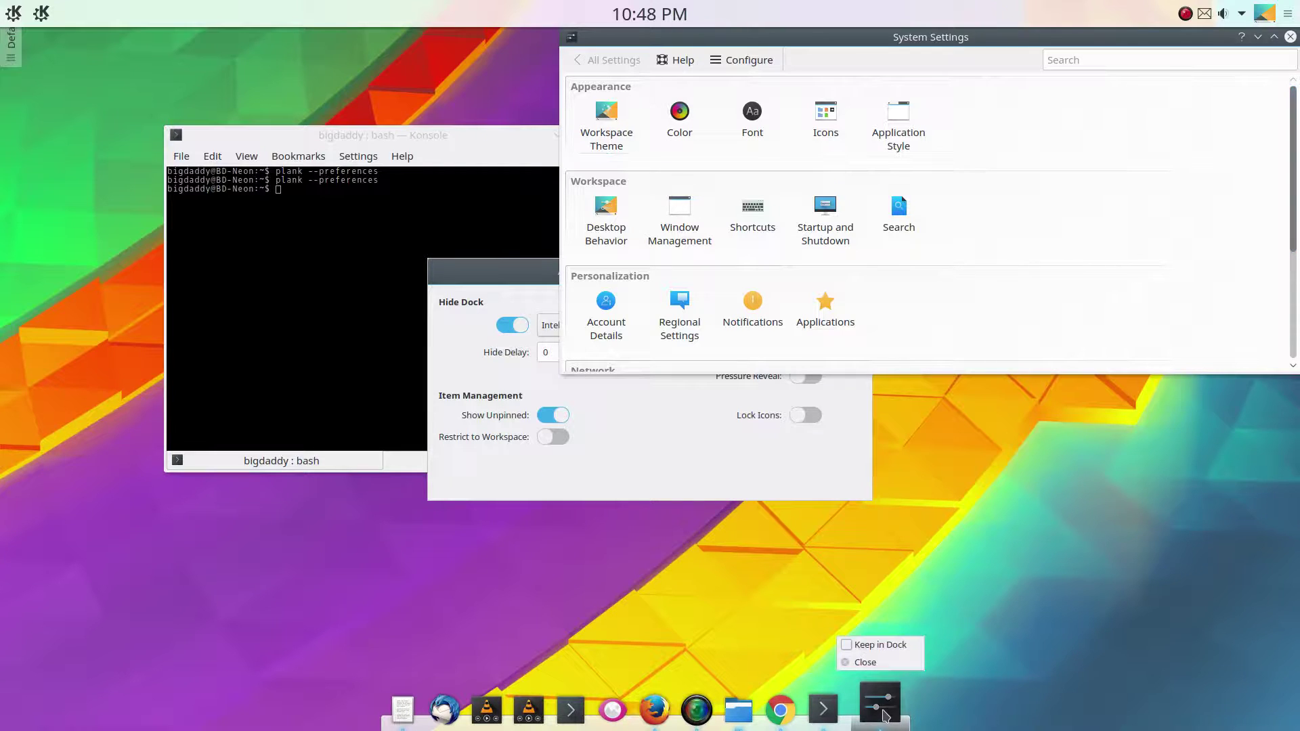
left_click(879, 646)
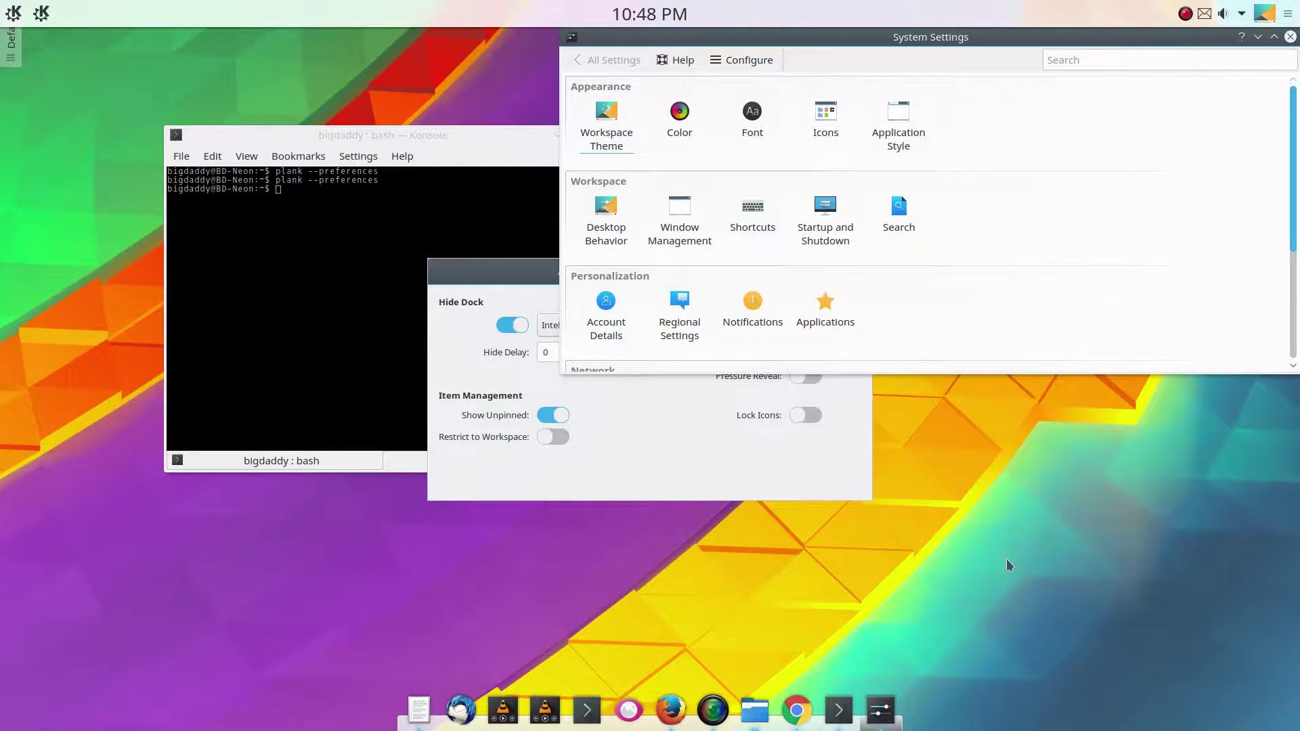
left_click(1290, 35)
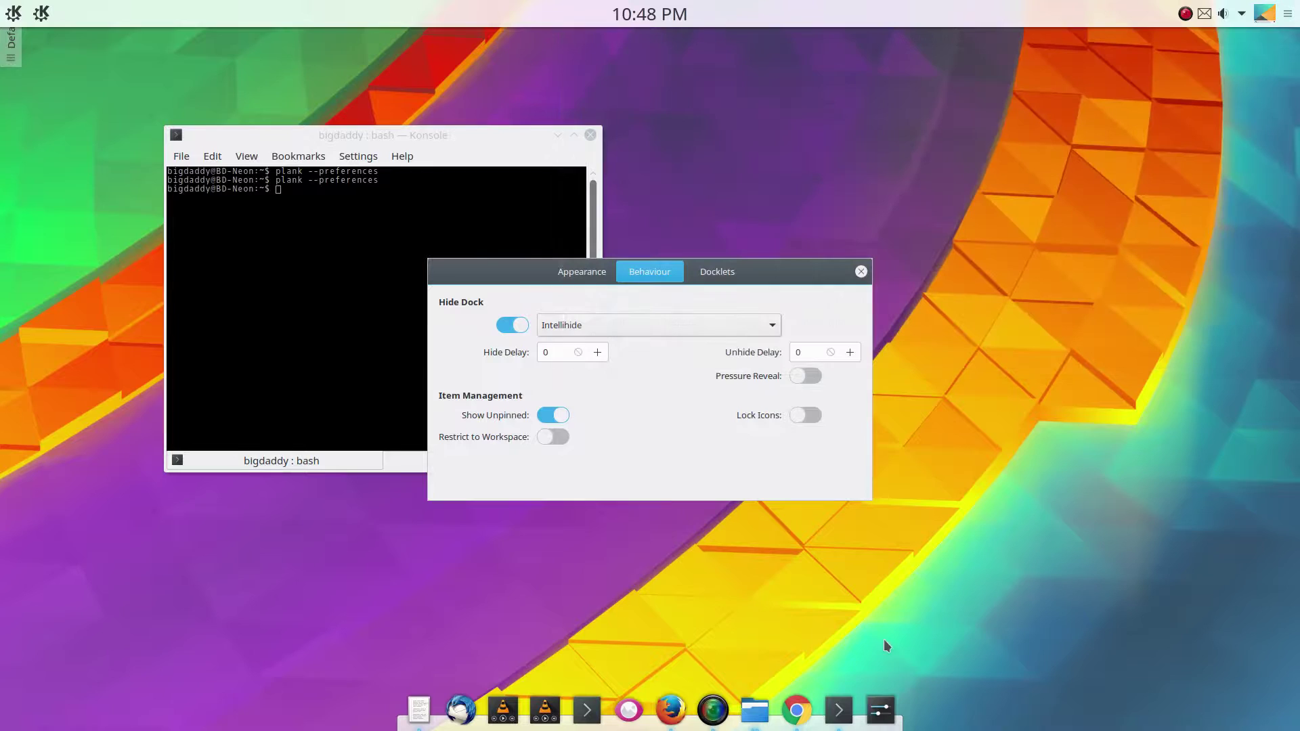
left_click_drag(876, 707, 636, 719)
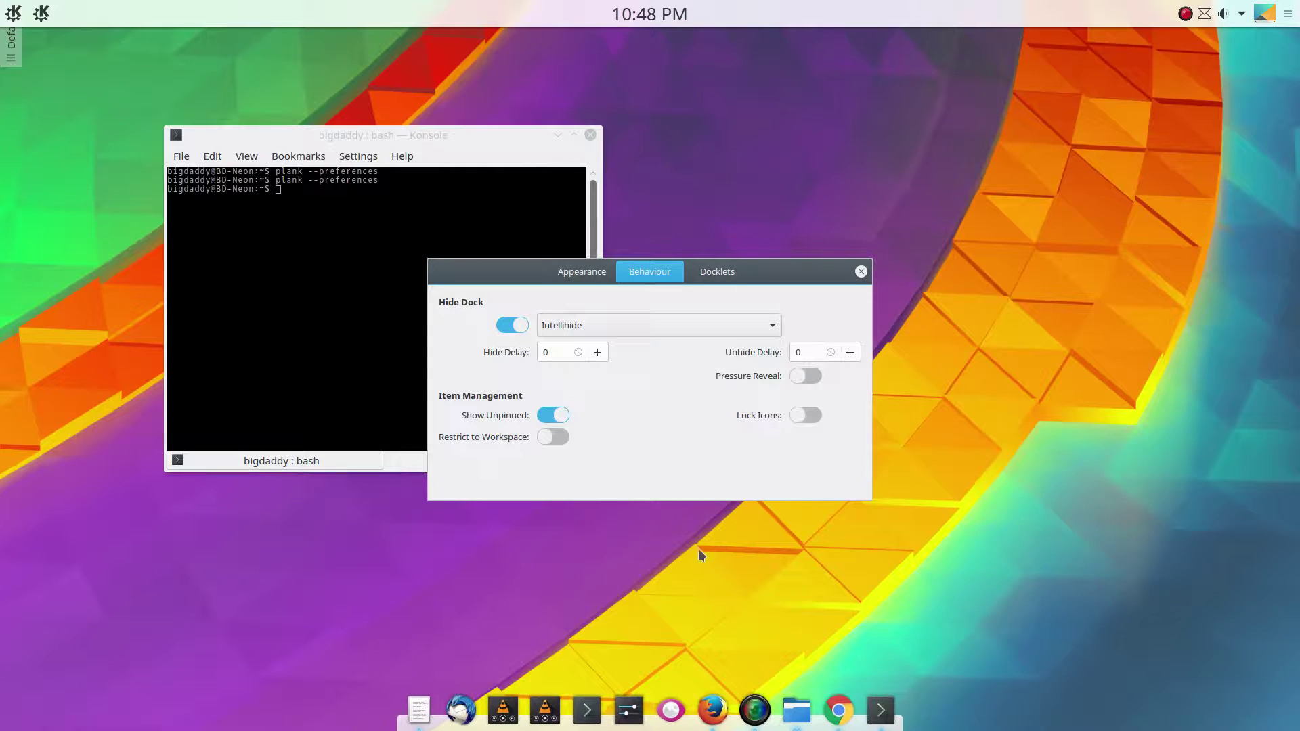
Step: Drag the Clock docklet onto the dock and enable Digital Clock and Show Date
left_click(718, 272)
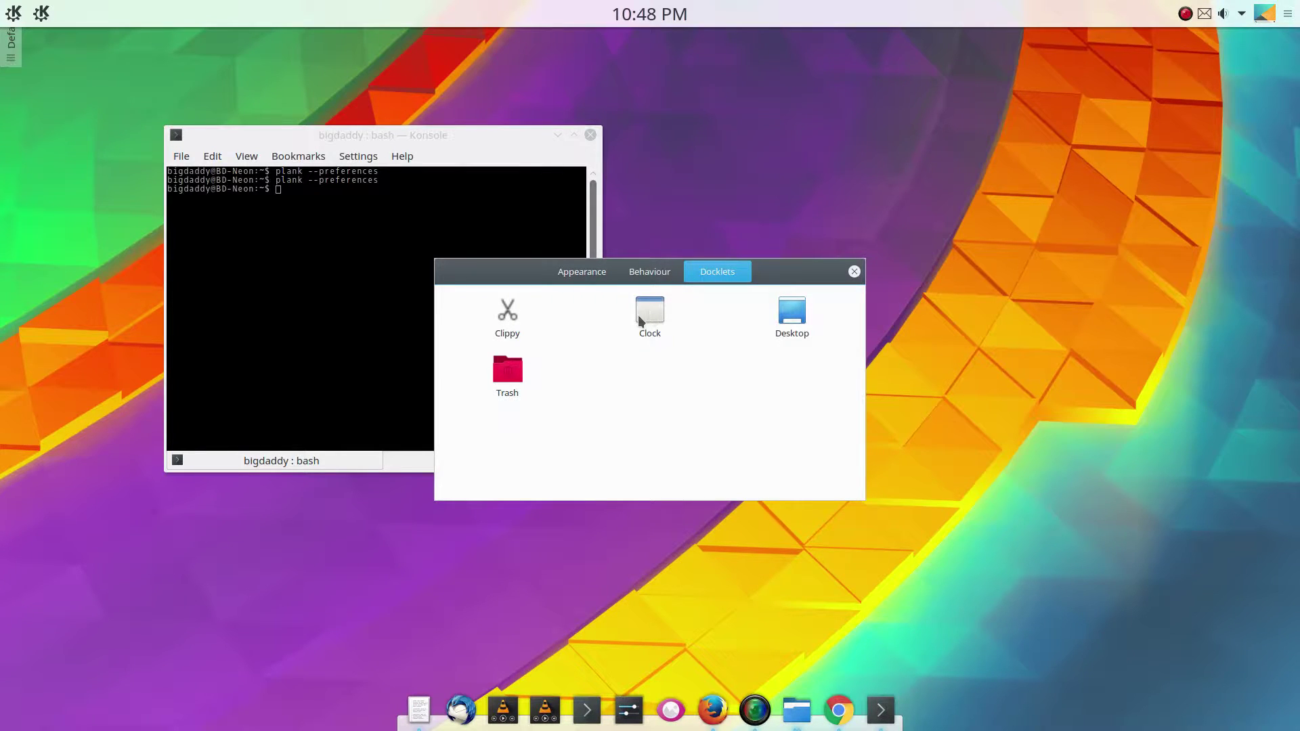
left_click_drag(661, 357, 654, 711)
right_click(654, 711)
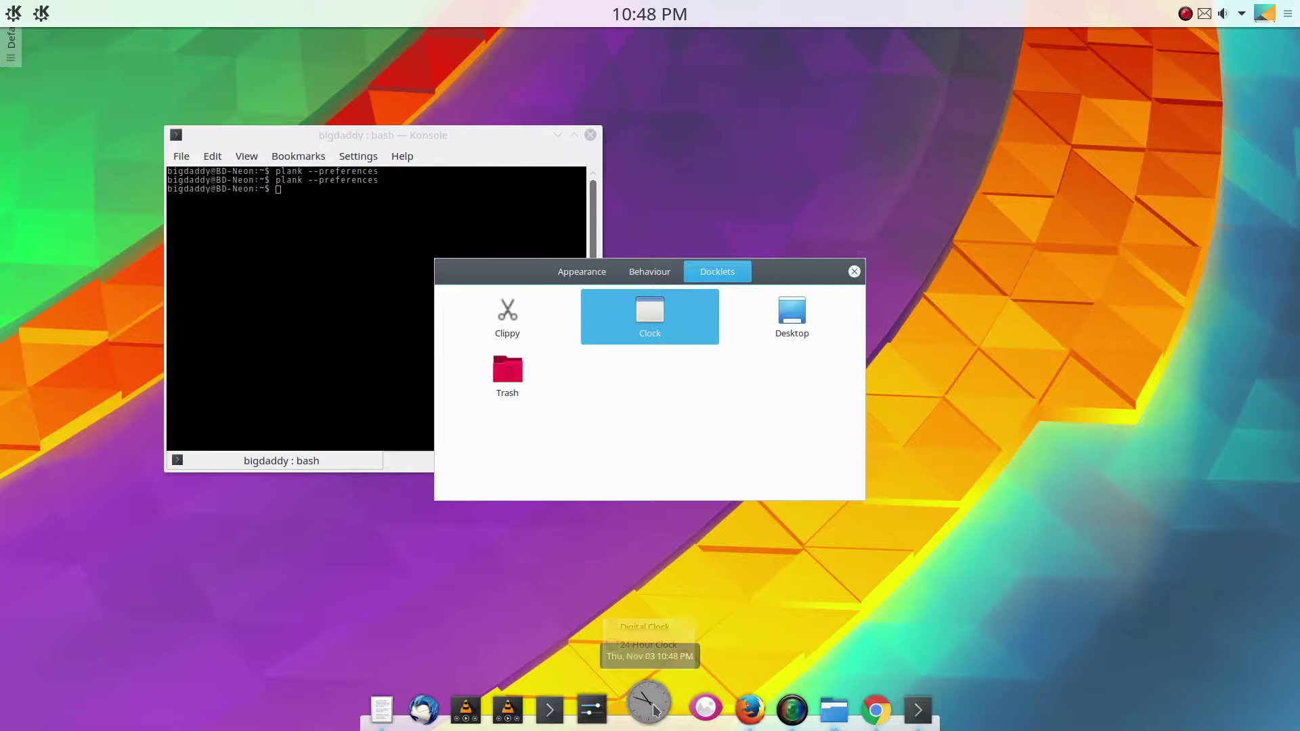
left_click(611, 629)
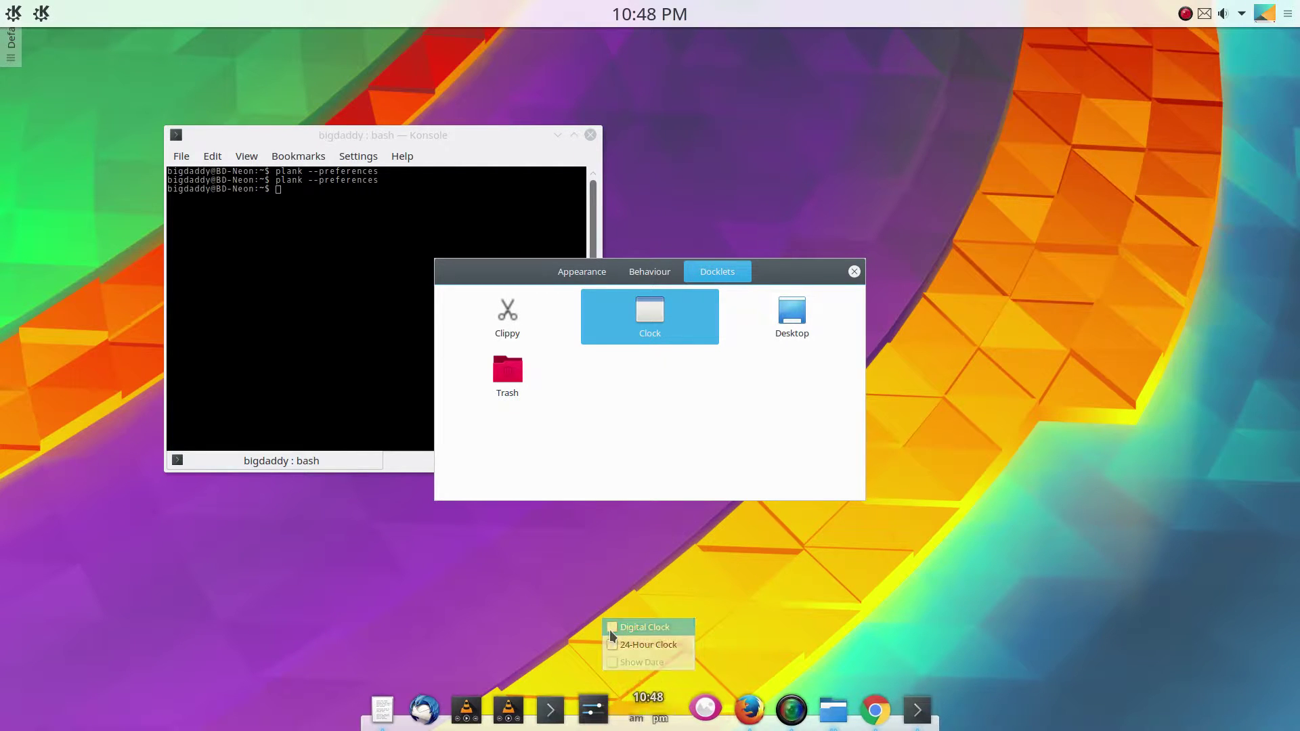
right_click(655, 701)
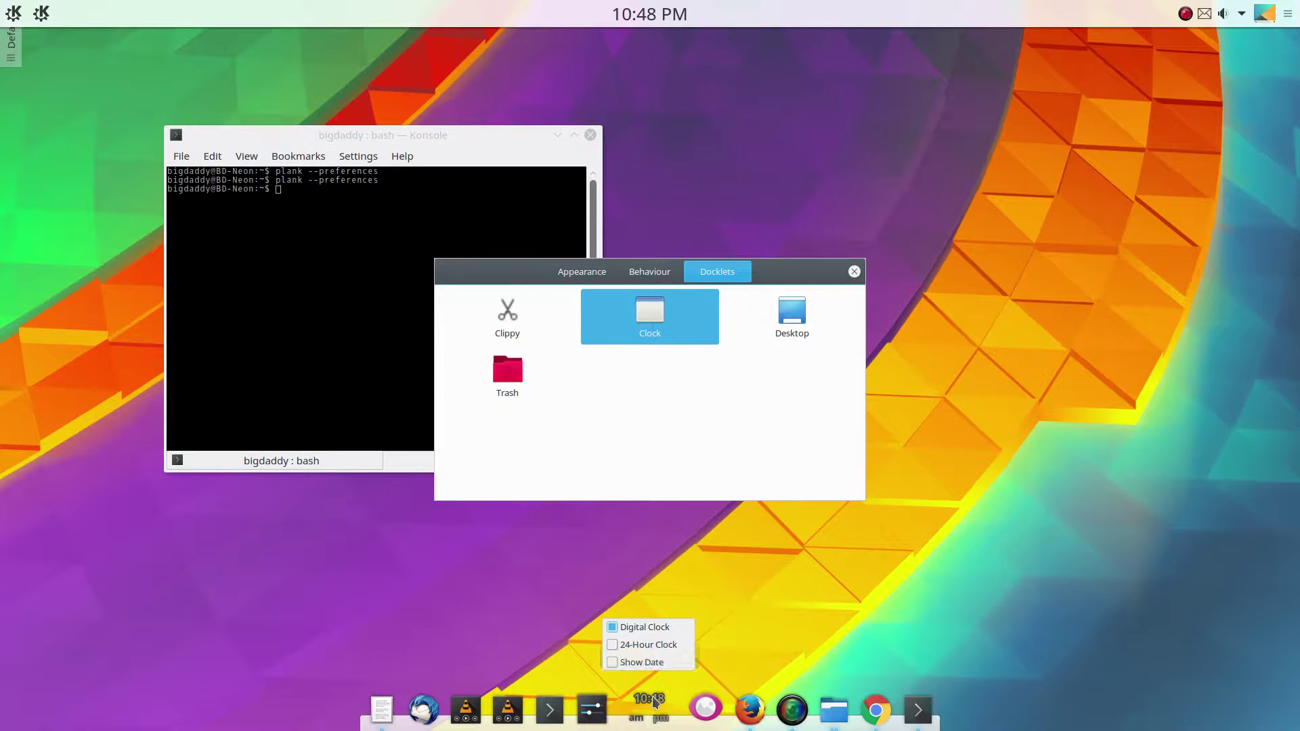
left_click(616, 665)
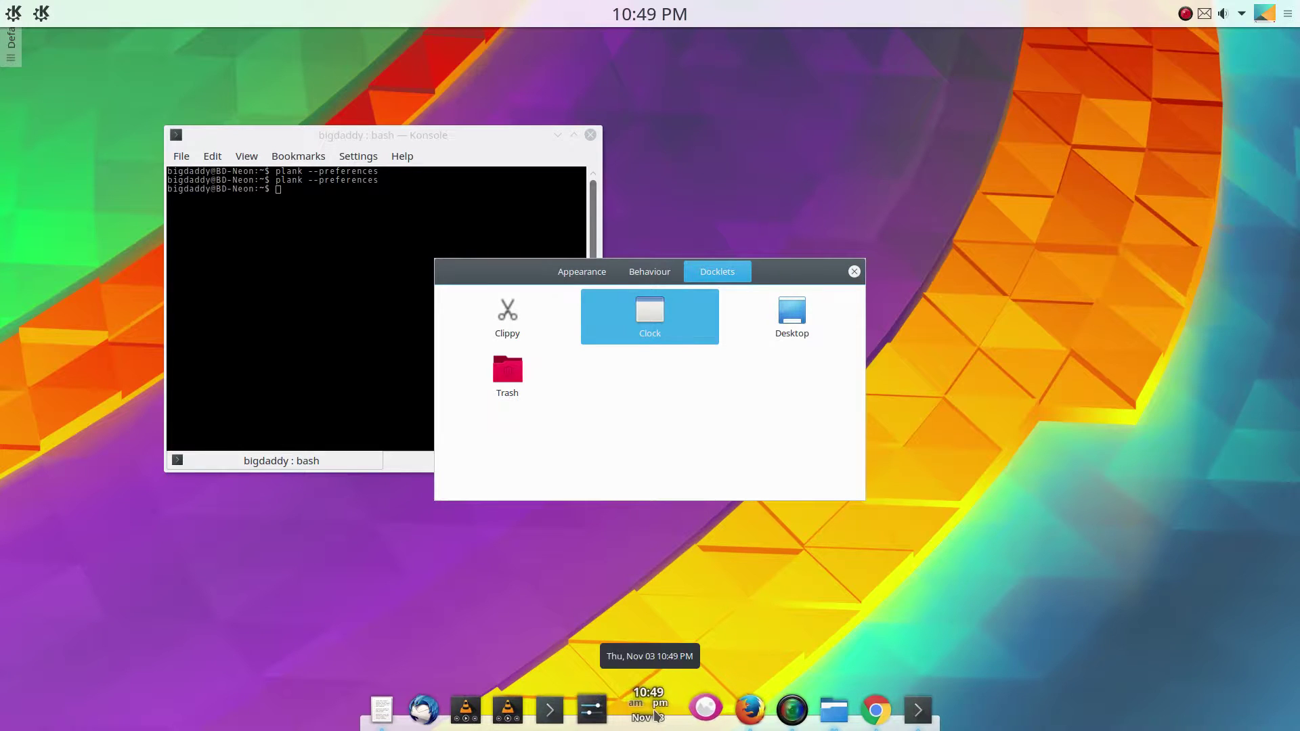
Step: Unpin the extra VLC launcher from the dock by unchecking Keep in Dock
right_click(777, 704)
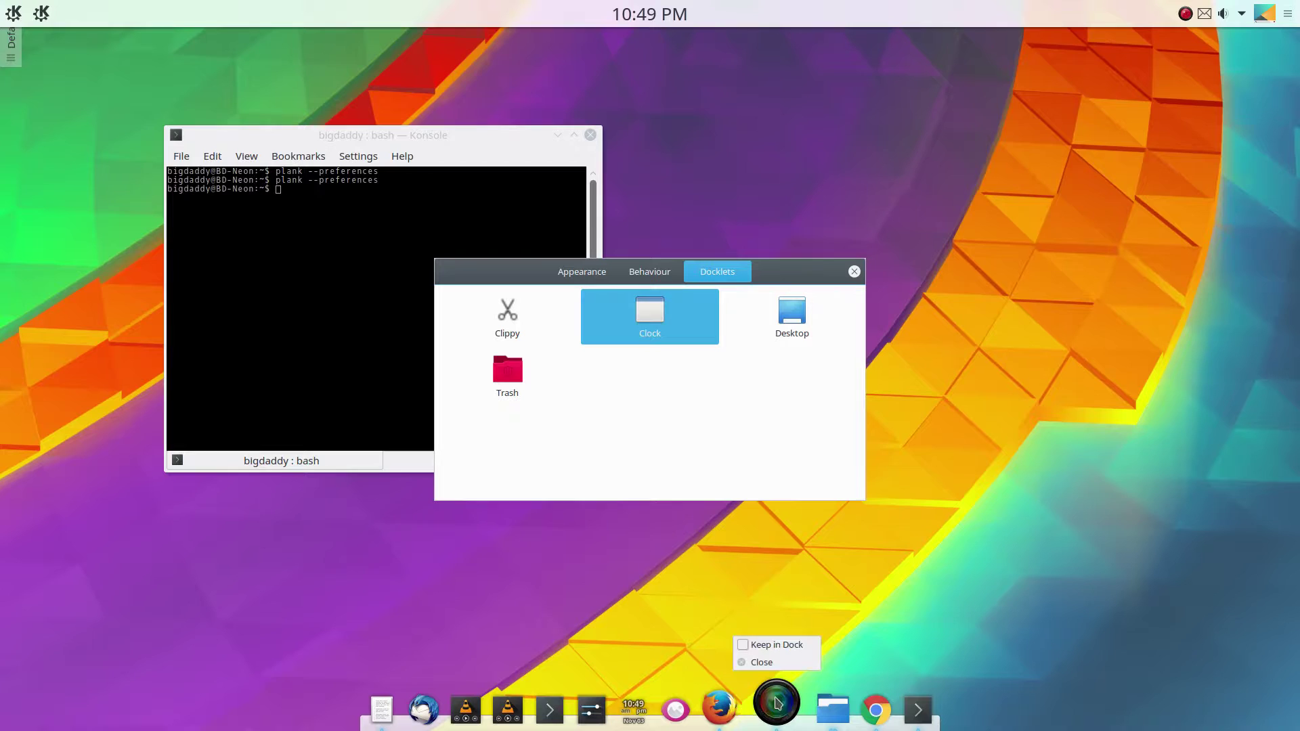
left_click(688, 639)
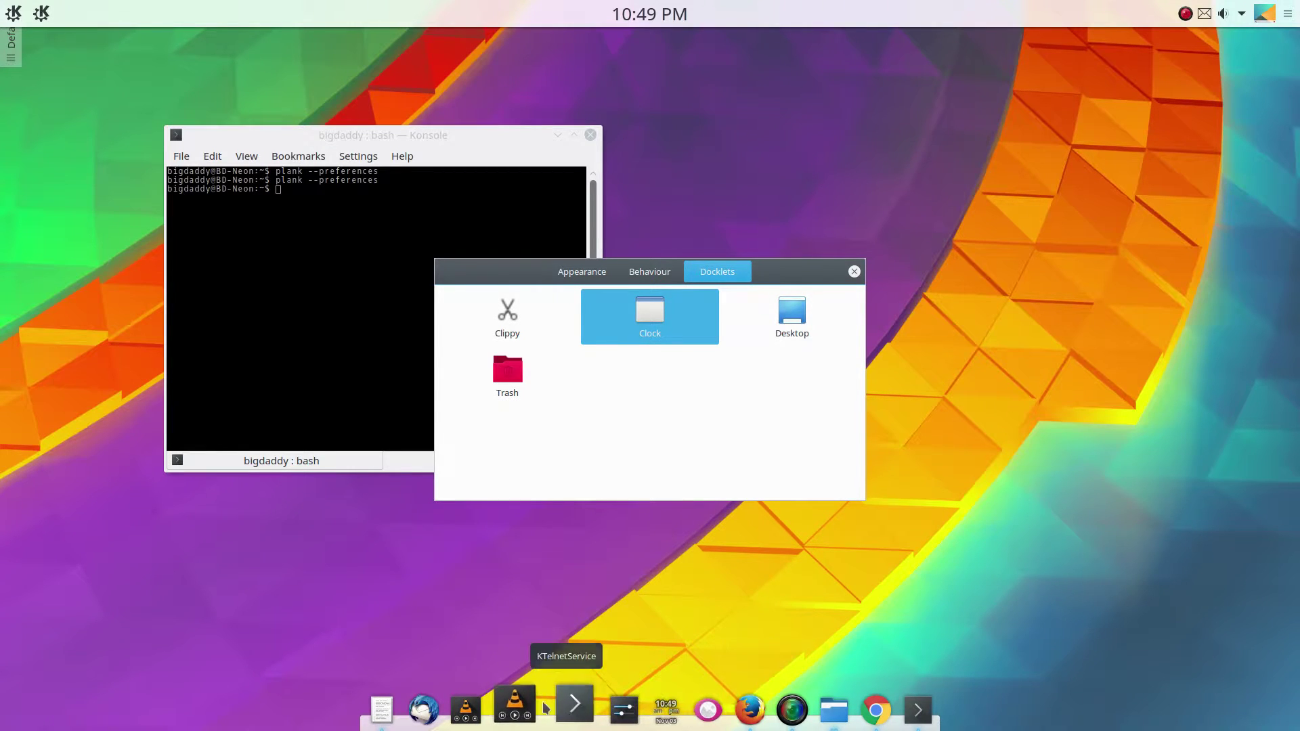
right_click(520, 701)
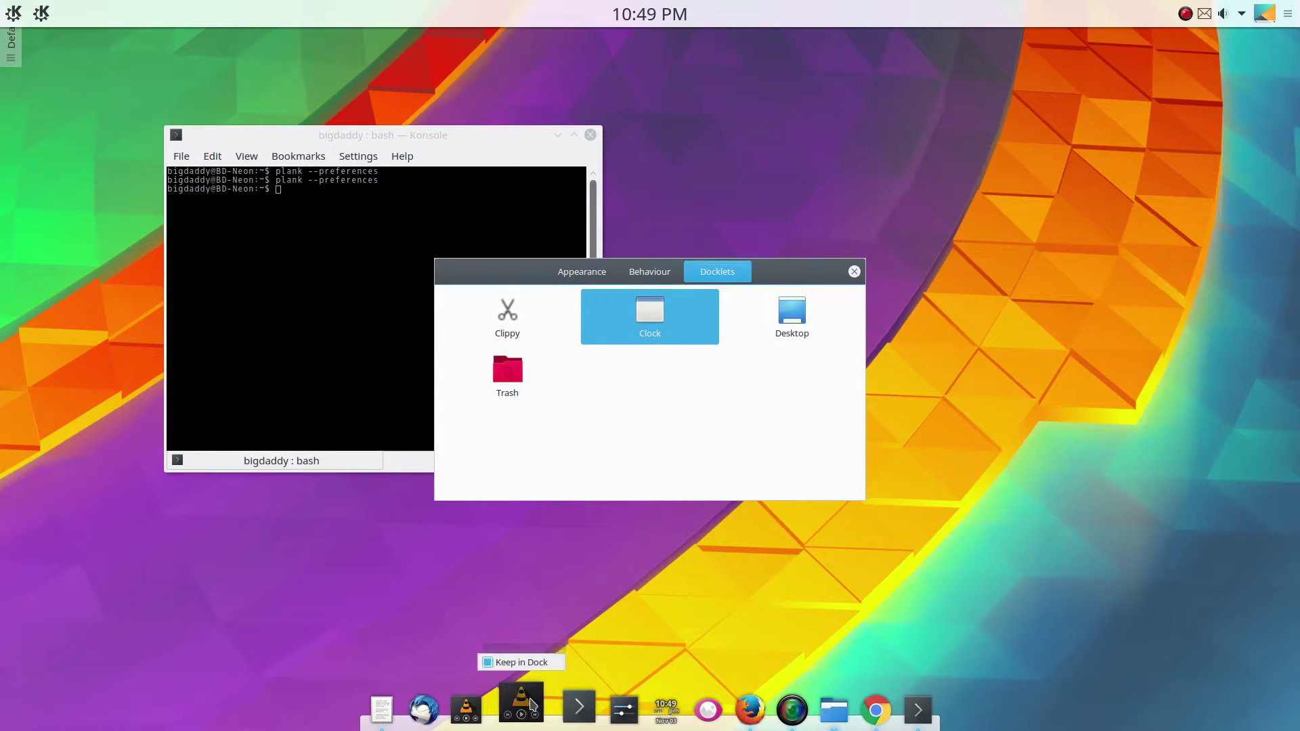
left_click(492, 664)
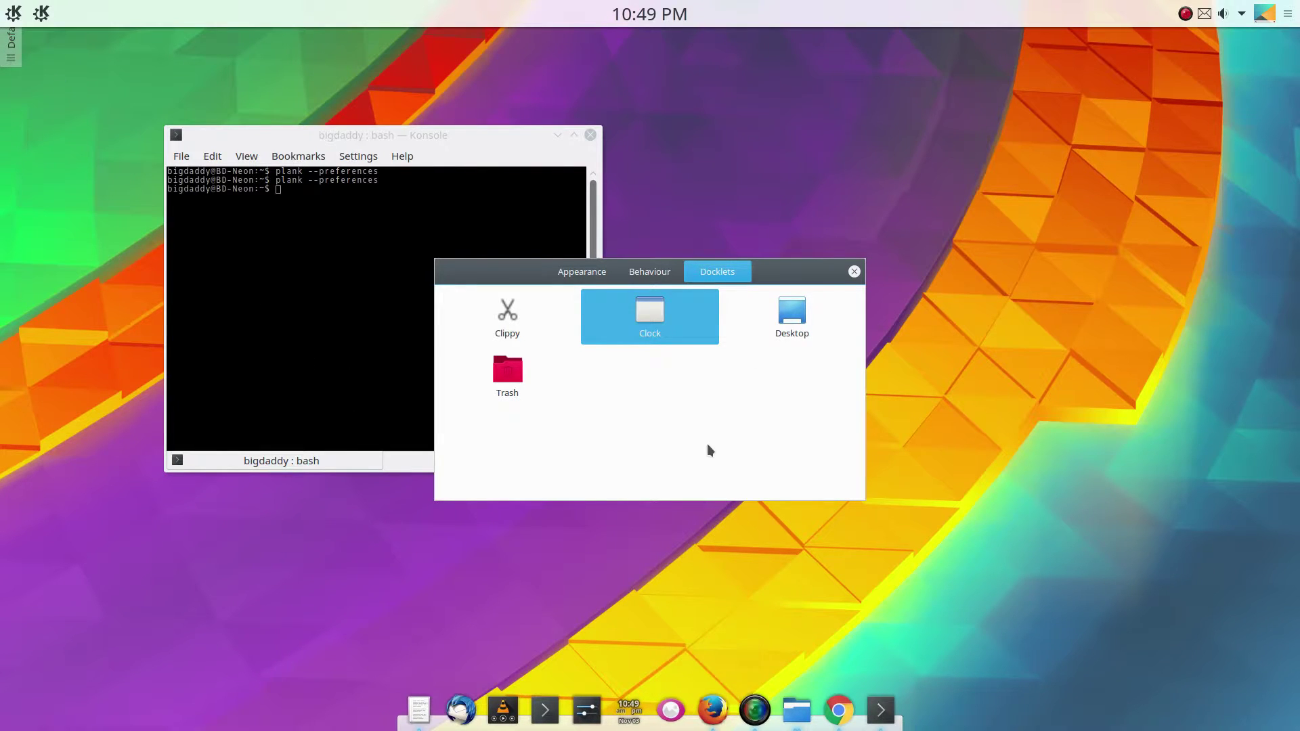
Step: Add the Trash docklet from the Docklets tab and open the trash contents
left_click(786, 322)
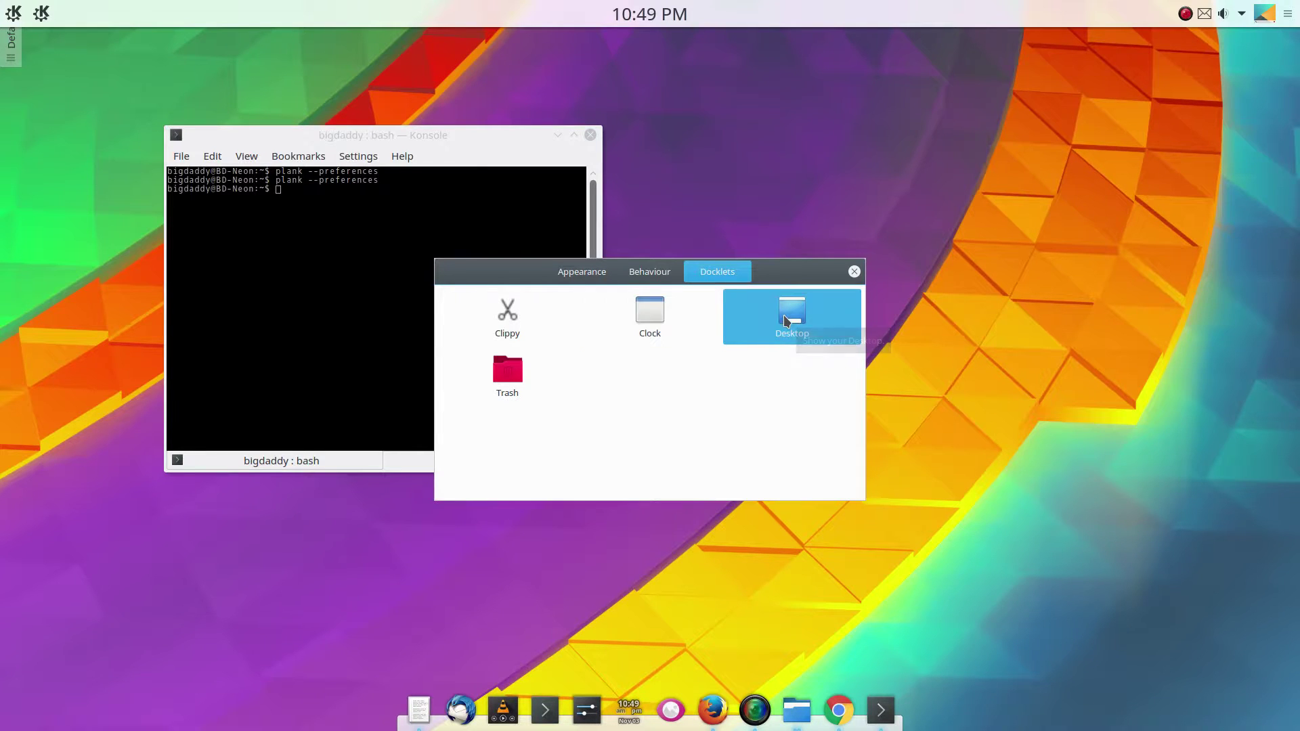
left_click(517, 394)
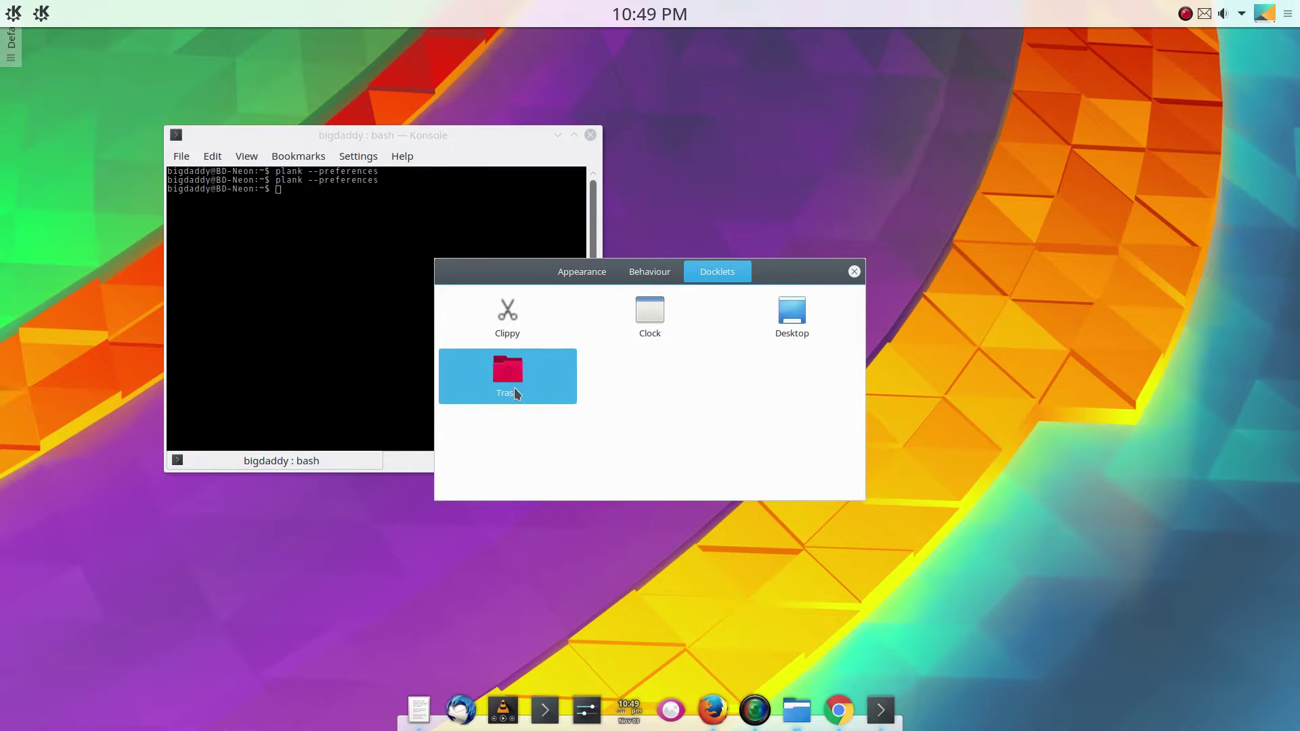
double_click(516, 394)
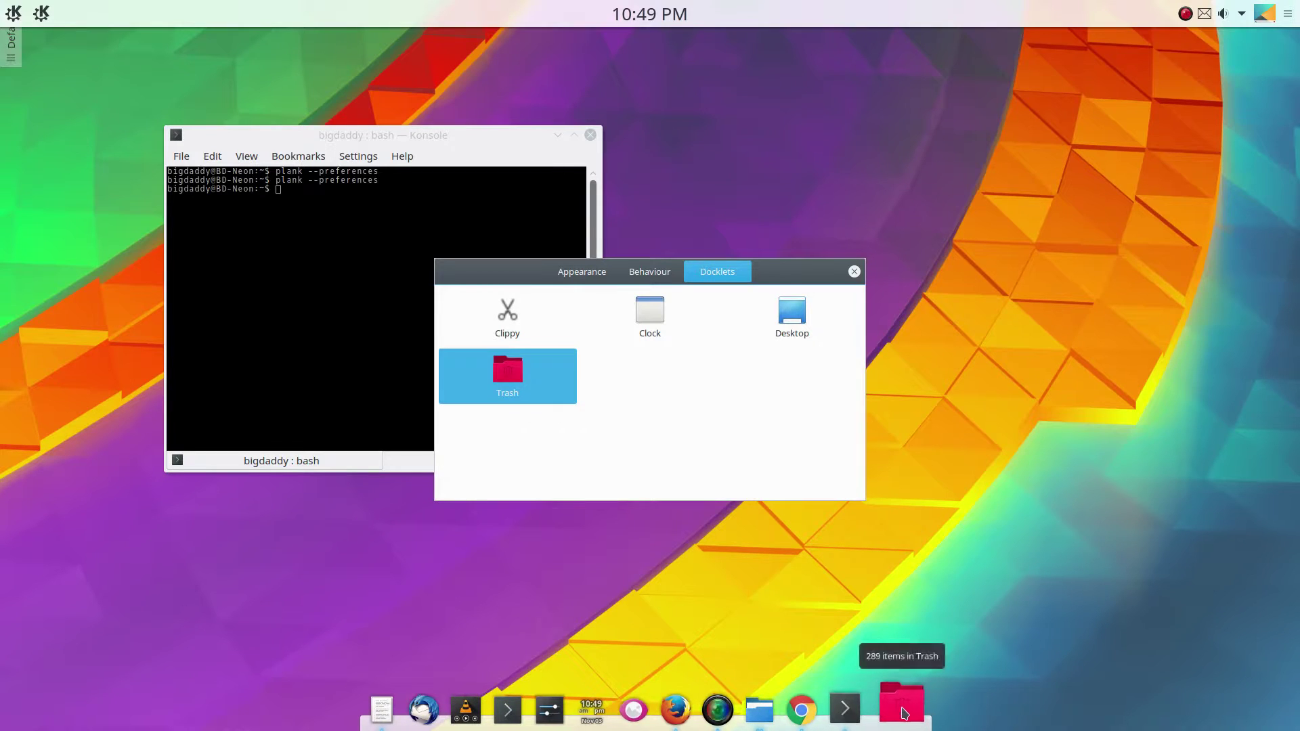
left_click(899, 708)
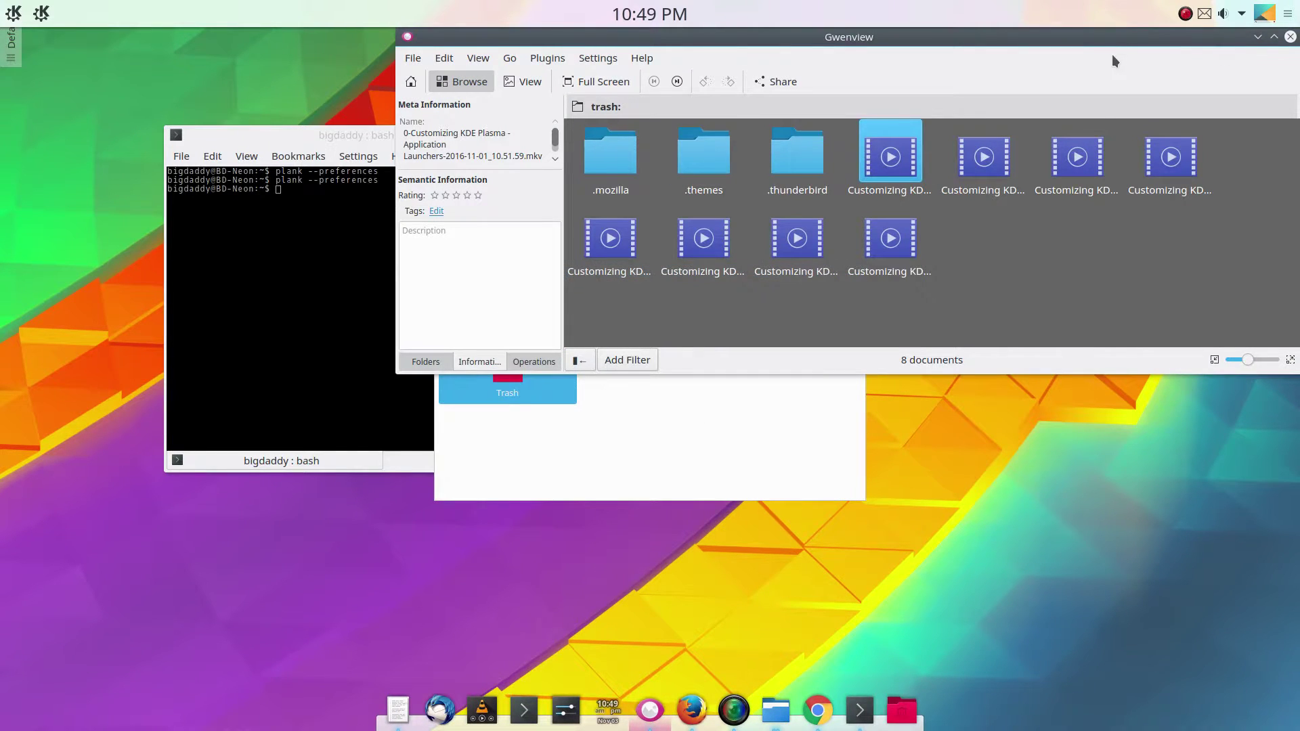
Step: Move the Gwenview trash viewer aside, check its Help menu, and close it
left_click_drag(1111, 61, 983, 273)
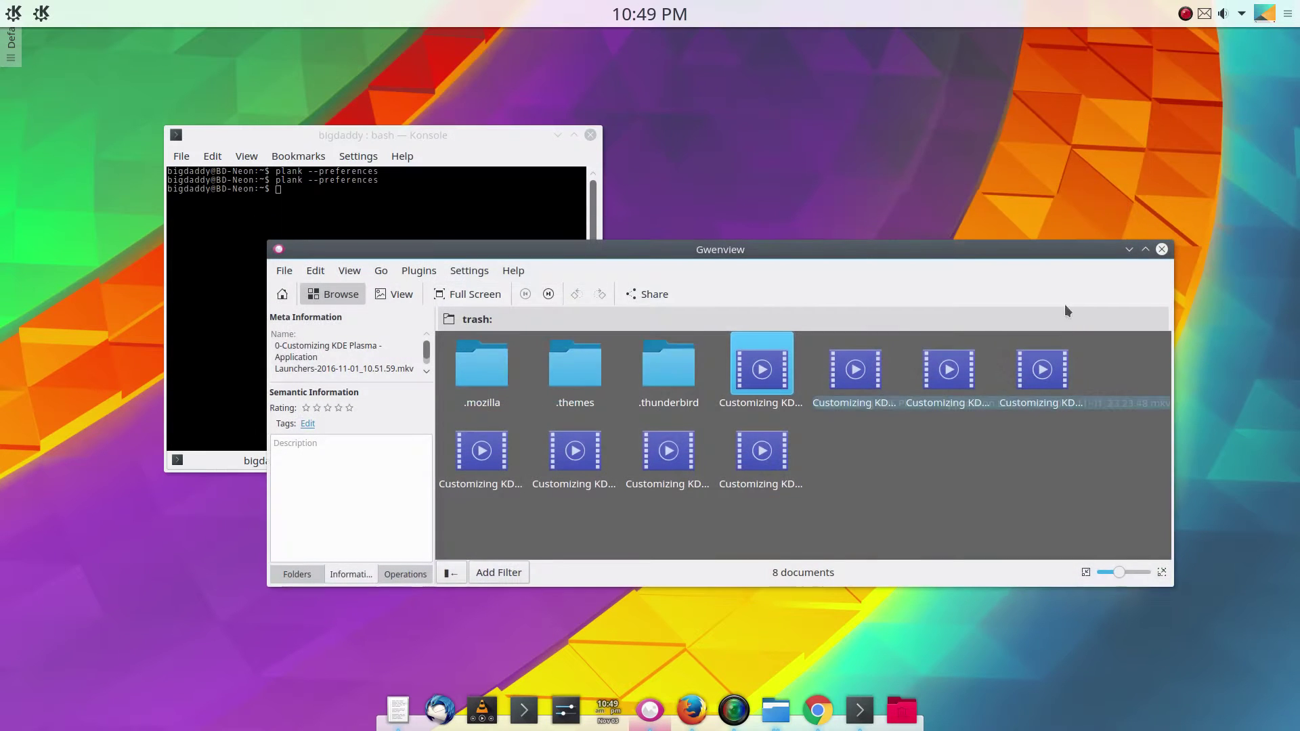
left_click(516, 274)
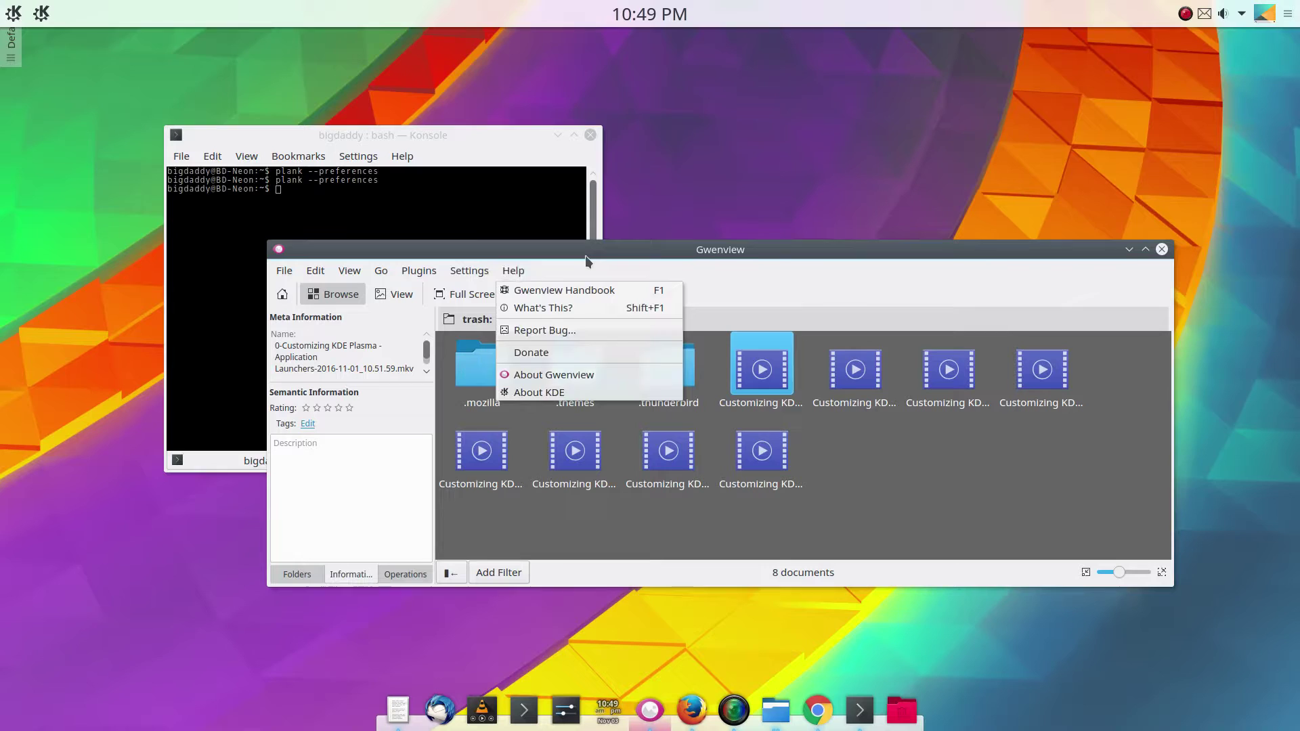
left_click(1160, 250)
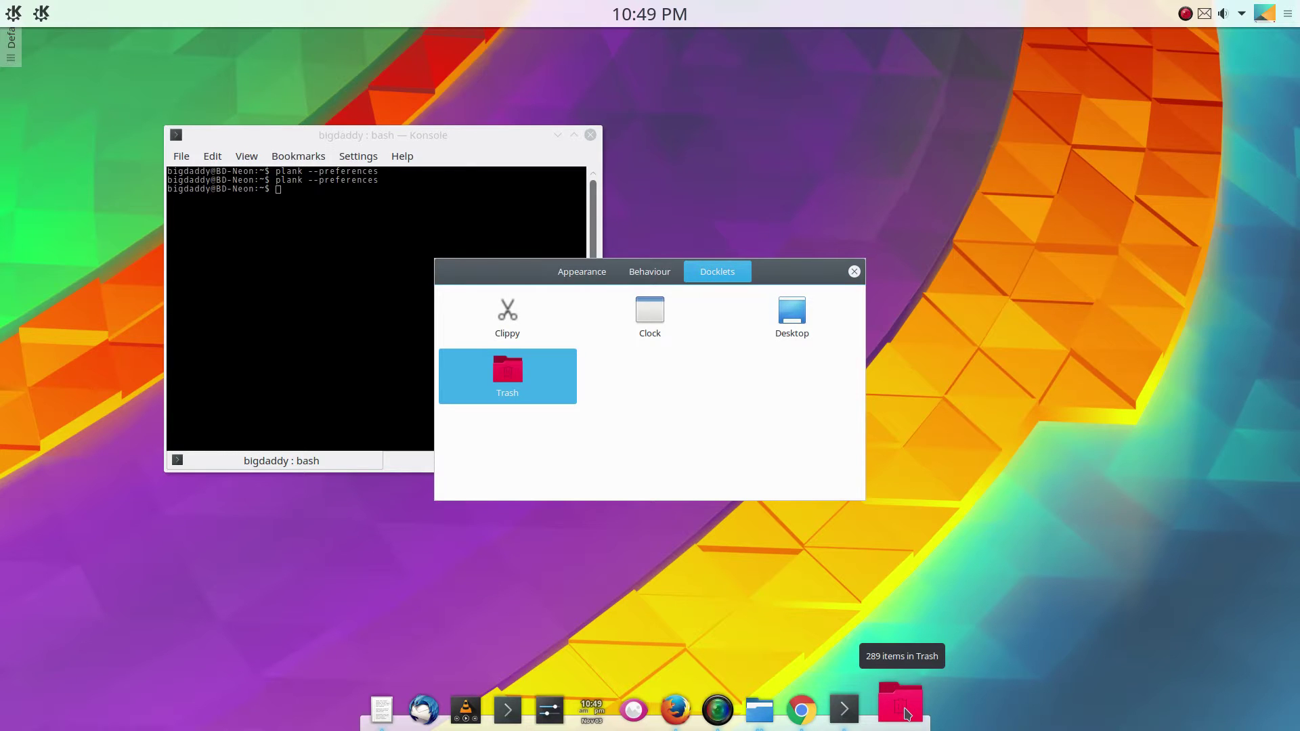
Step: Drag the Trash docklet off the dock, return to Appearance, and close Plank Preferences
left_click_drag(907, 714, 910, 648)
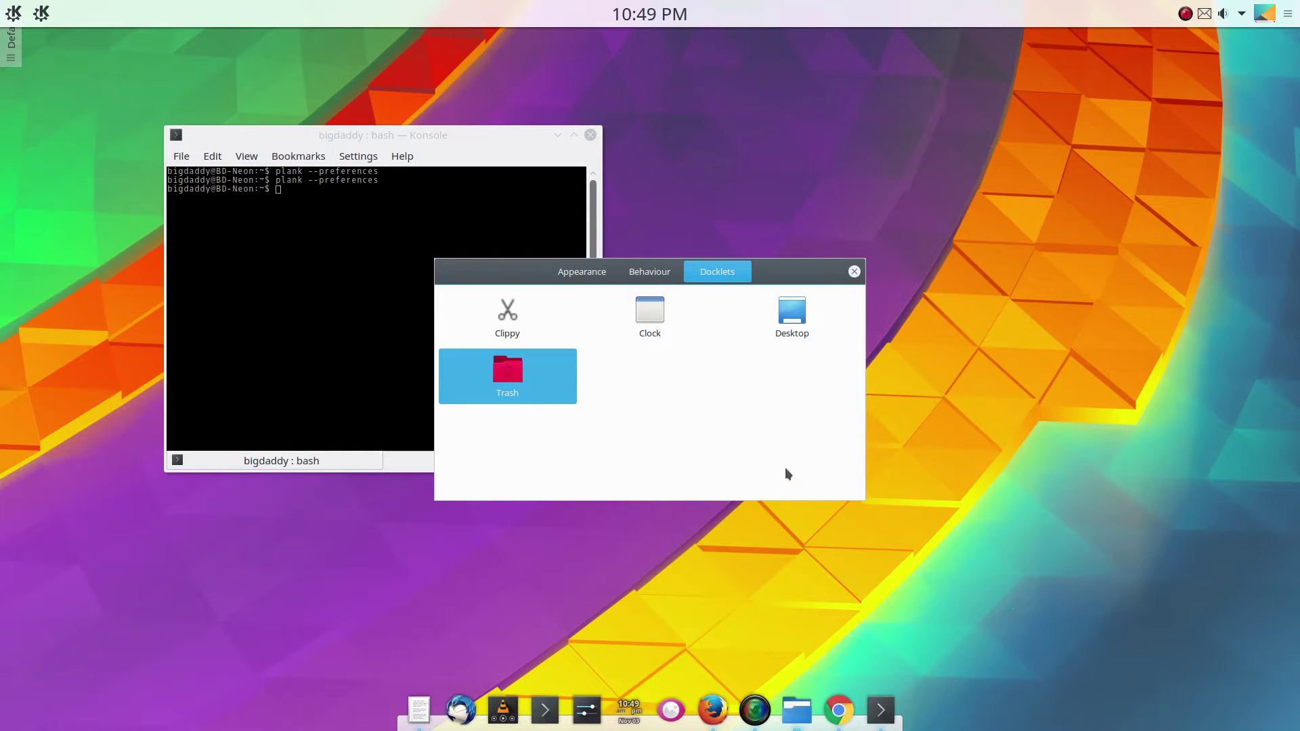
left_click(572, 281)
left_click(853, 271)
left_click(811, 329)
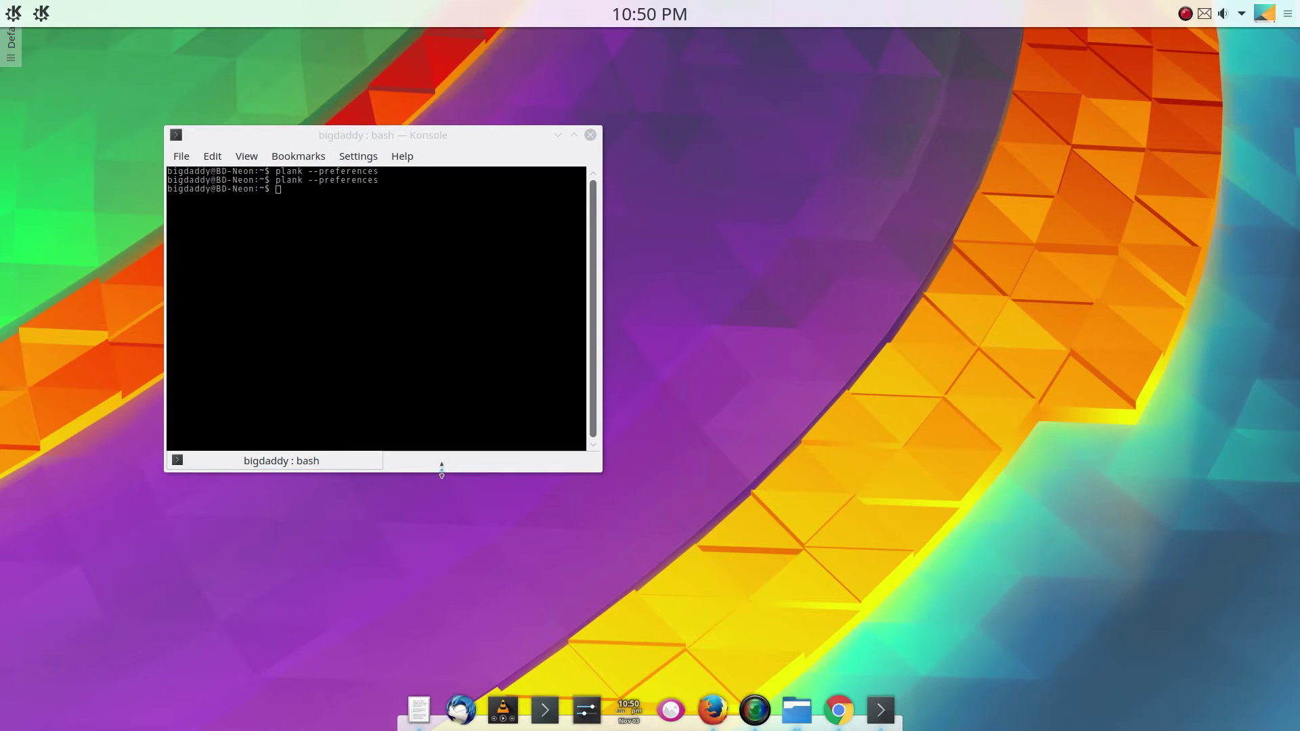
Step: Close the Konsole window, leaving only the Plasma desktop and the customised Plank dock
left_click(590, 135)
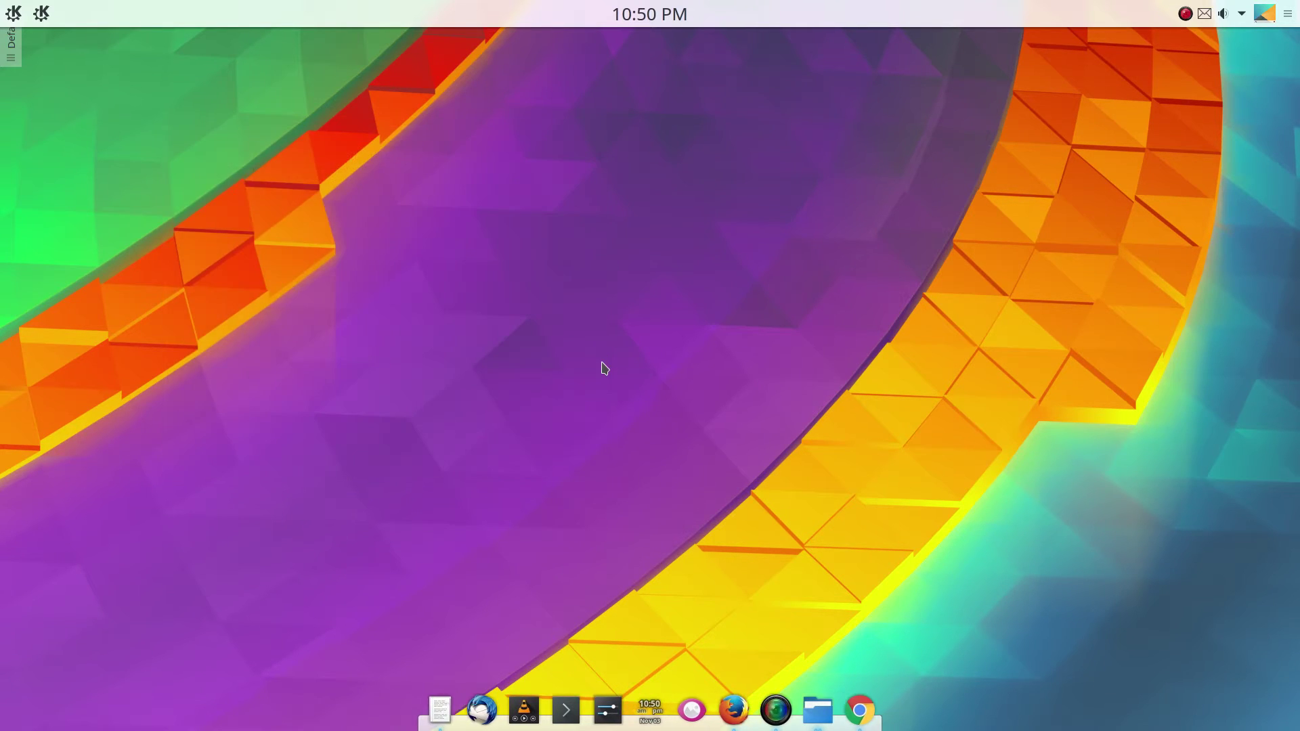